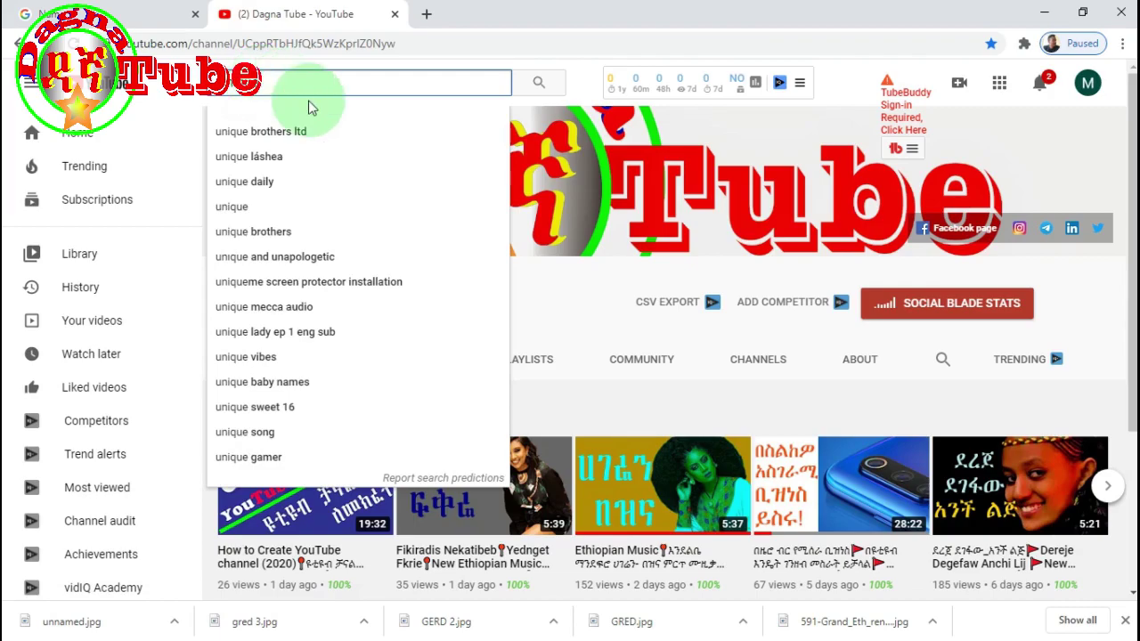
- Check the account name Unique Tube, then search YouTube for 'unique tube'
click(129, 14)
triple_click(338, 224)
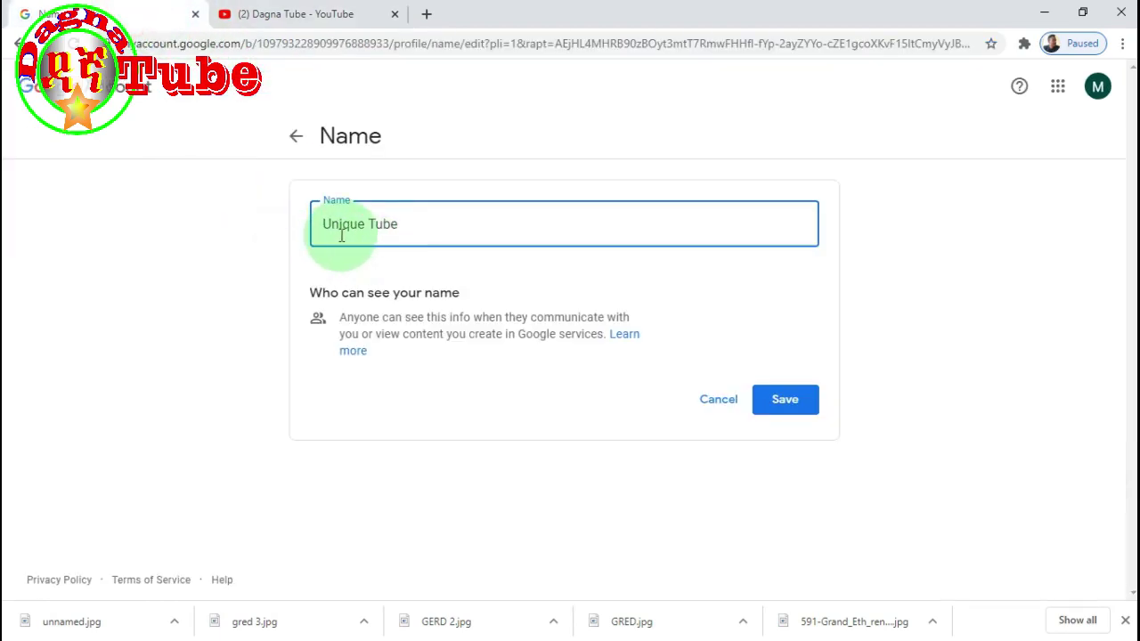
click(314, 14)
click(300, 85)
text(unique tu)
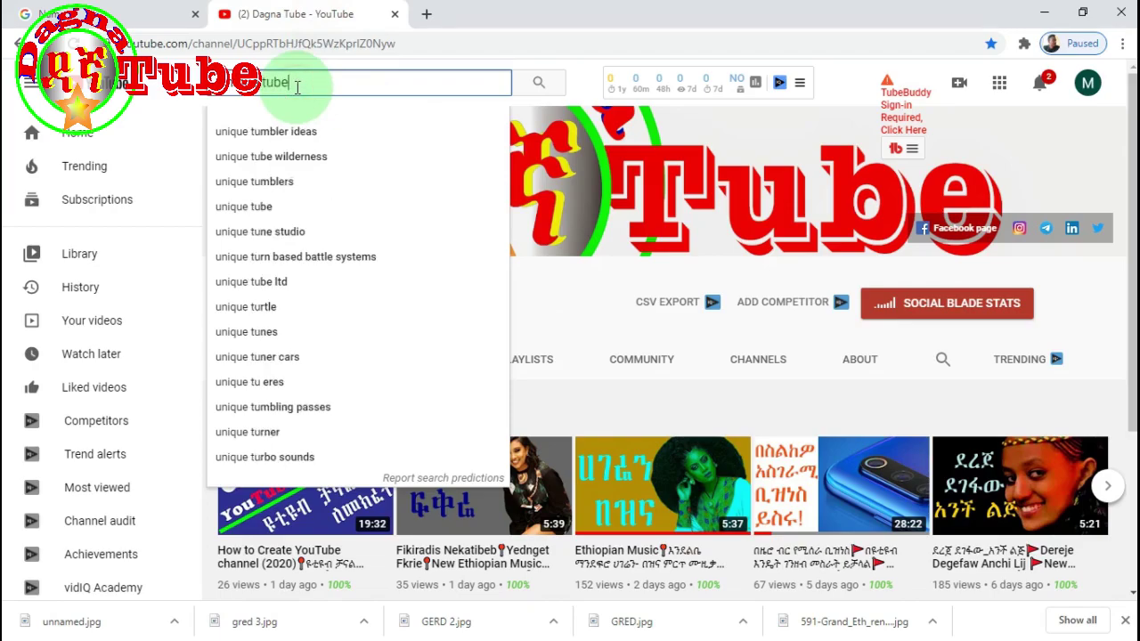
text(be)
key(Return)
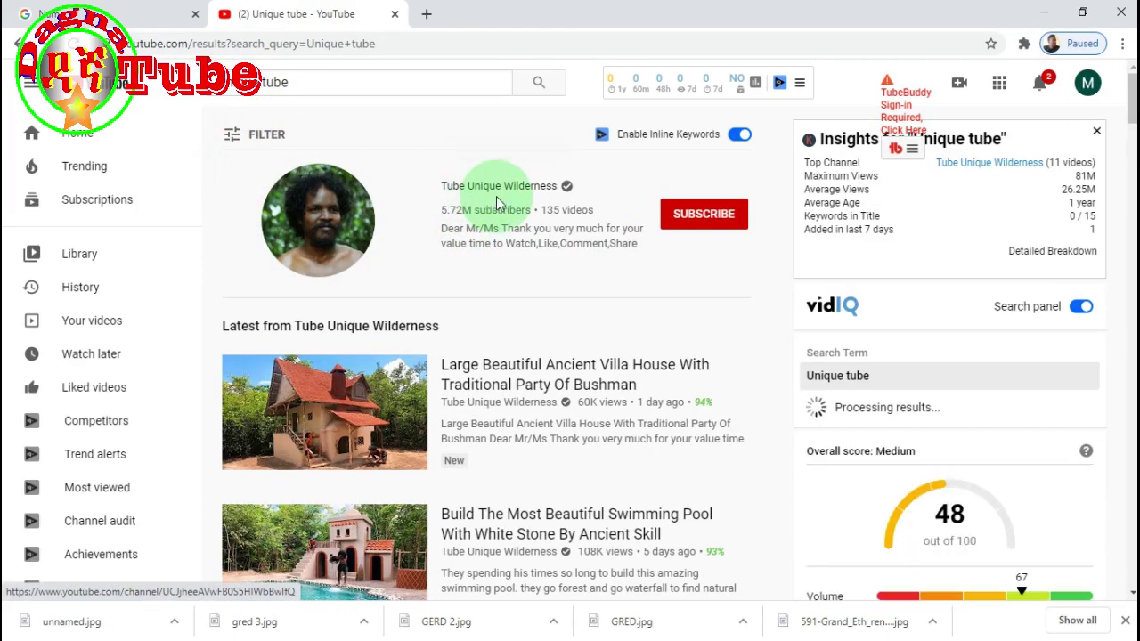
- Filter the search results to Channel type and scroll through the matching channels
click(238, 138)
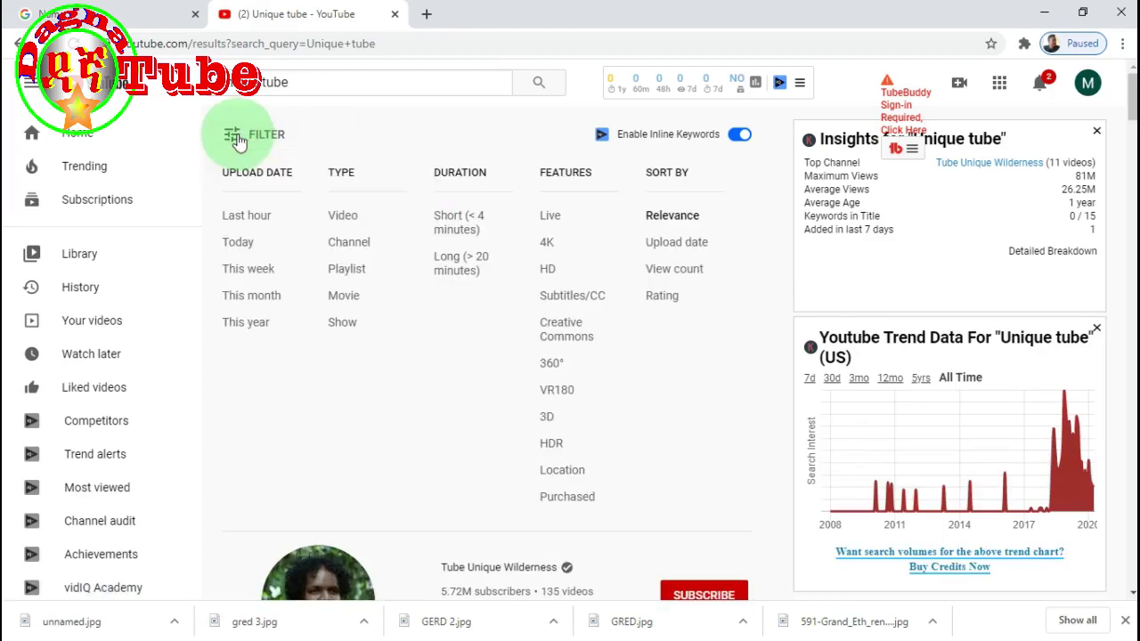
click(348, 247)
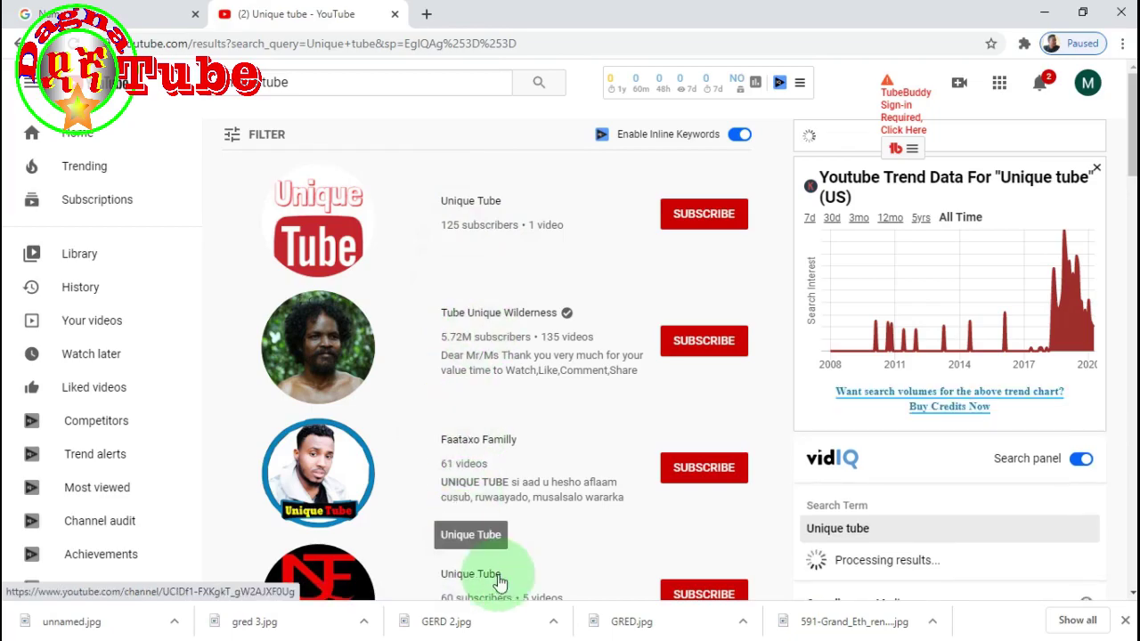
scroll(415, 349, down, 2)
scroll(489, 415, down, 4)
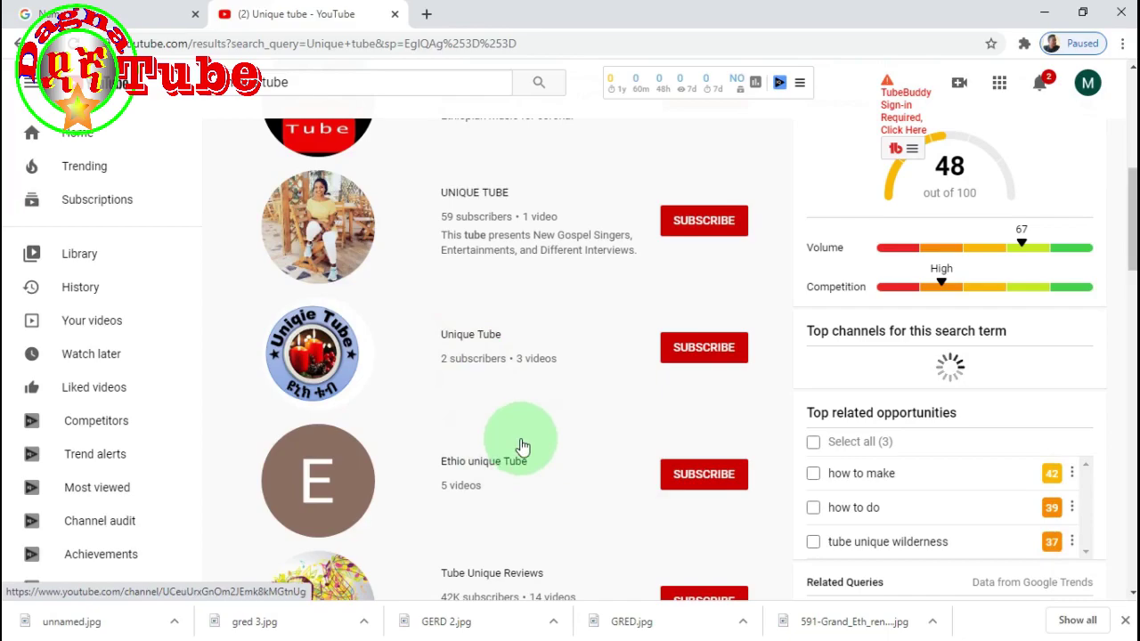
scroll(519, 445, down, 10)
scroll(521, 440, up, 5)
scroll(521, 439, down, 5)
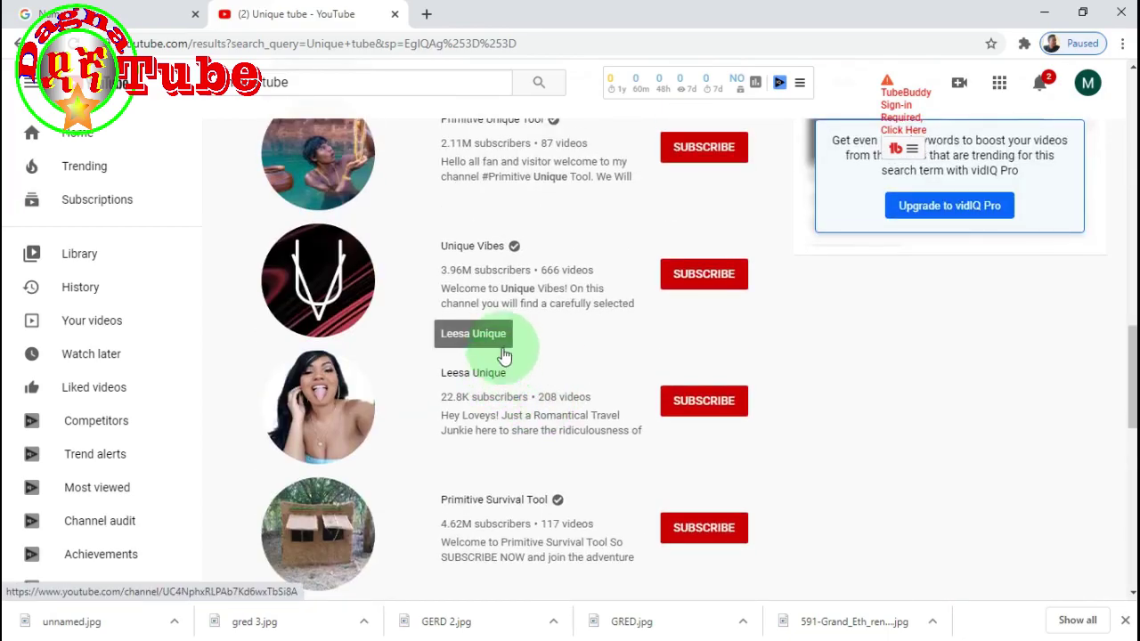
scroll(504, 276, up, 5)
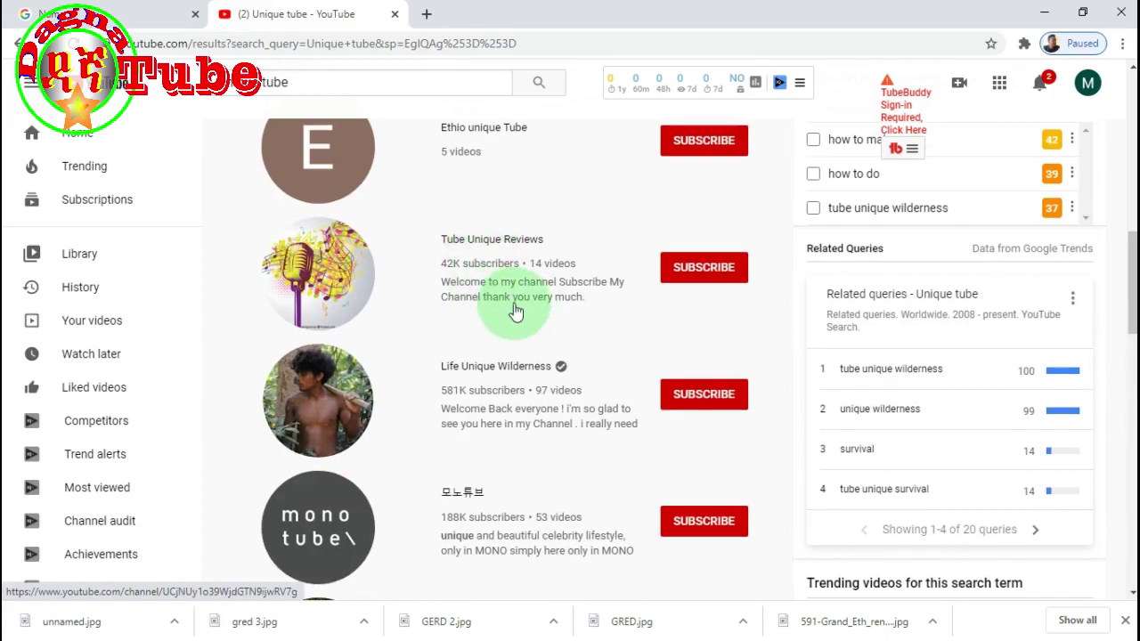
scroll(507, 305, up, 5)
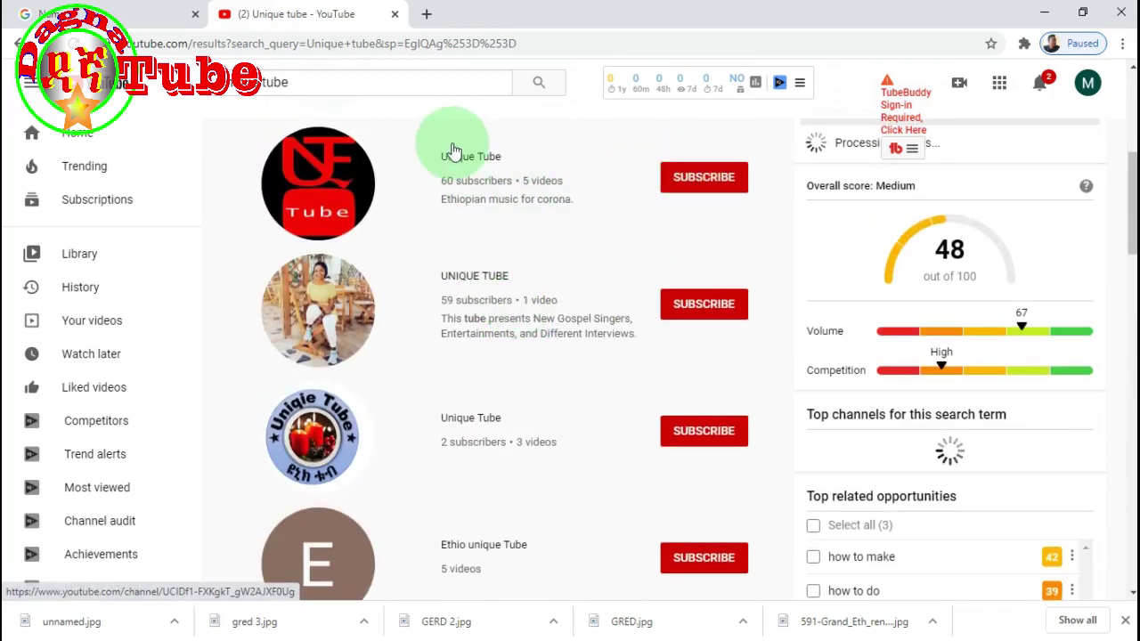
scroll(499, 249, up, 4)
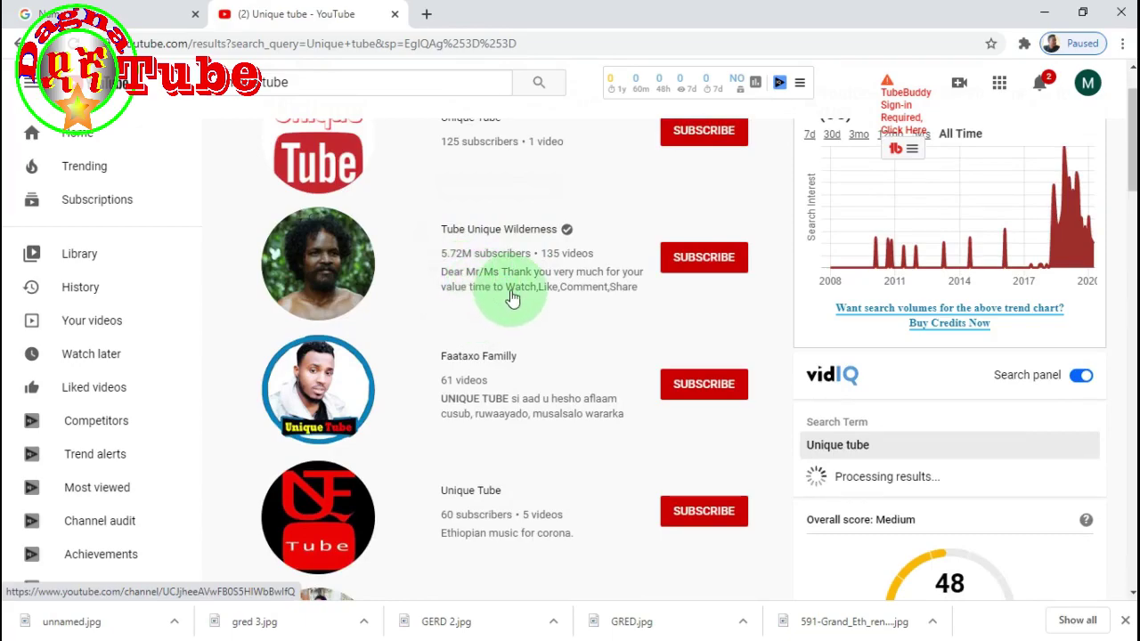
scroll(511, 295, up, 1)
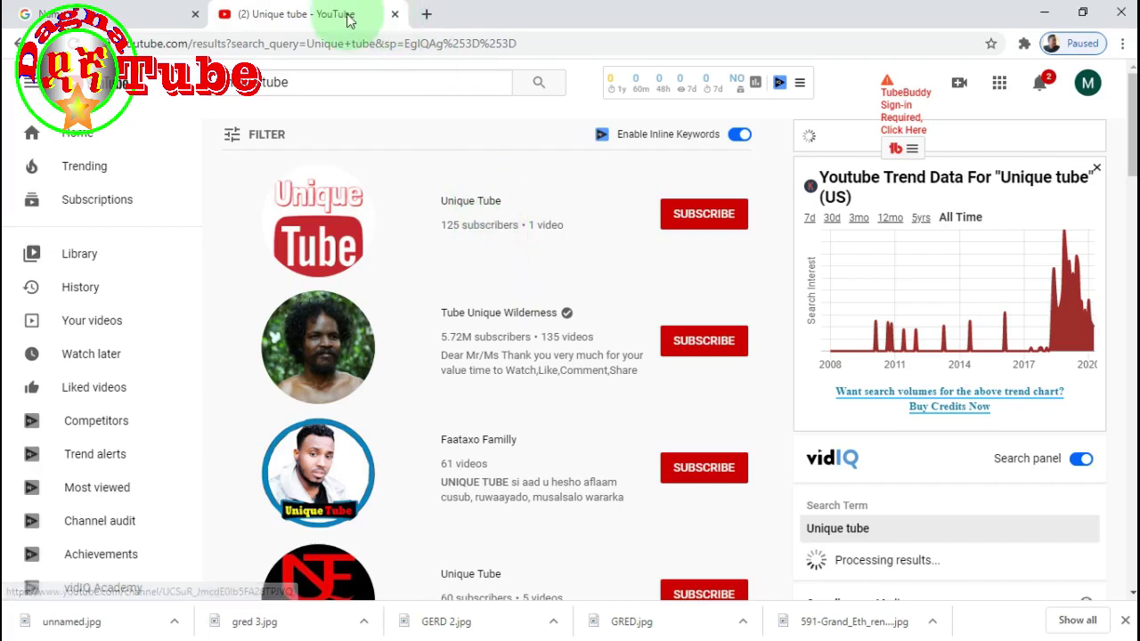
- Save 'Unique Tube' as the Google Account name, cancel a re-edit, and return to YouTube settings
click(160, 16)
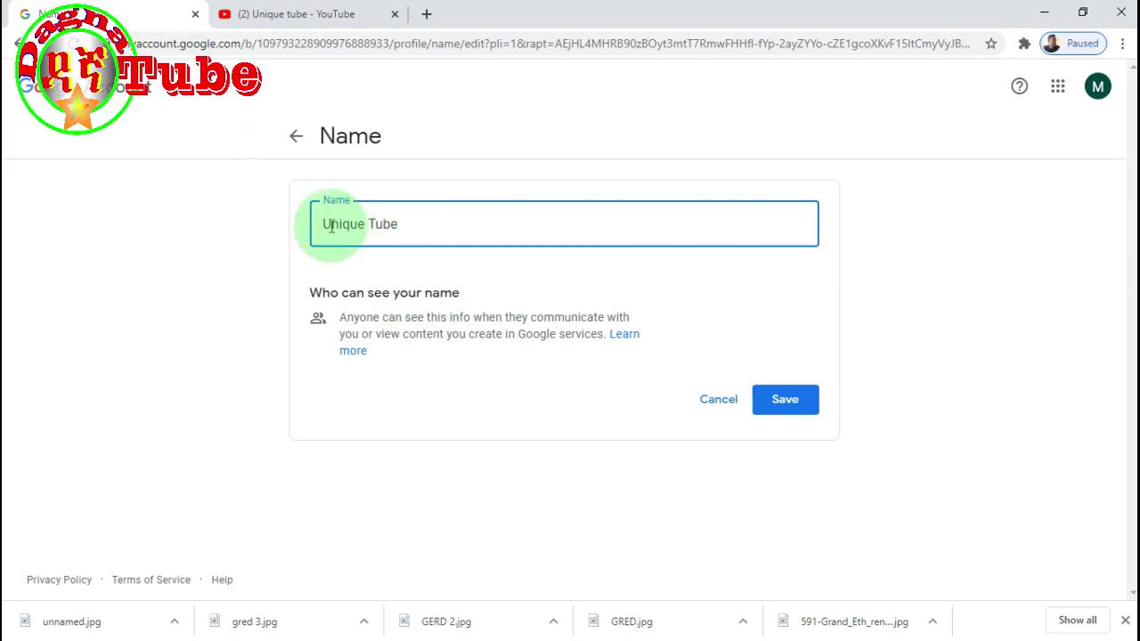
click(789, 401)
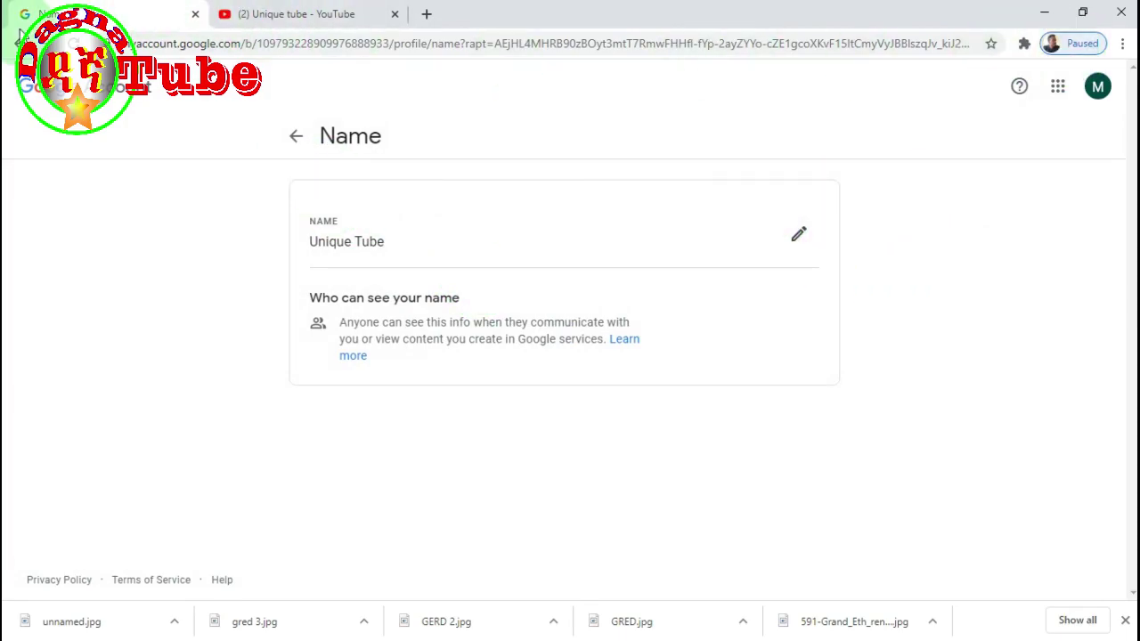
click(18, 42)
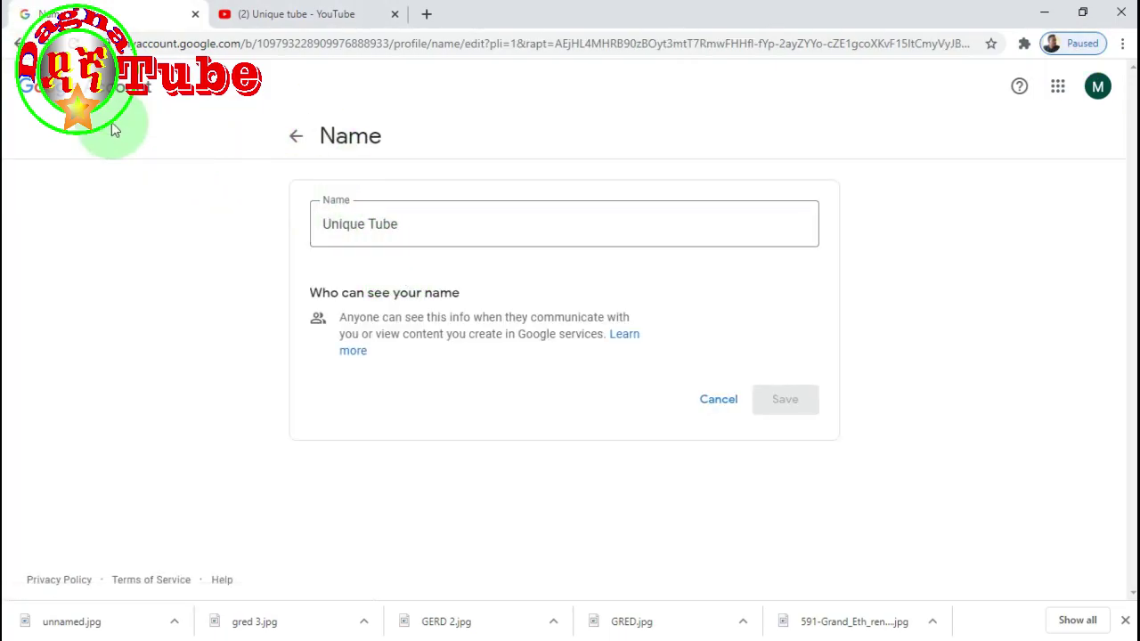
click(1098, 86)
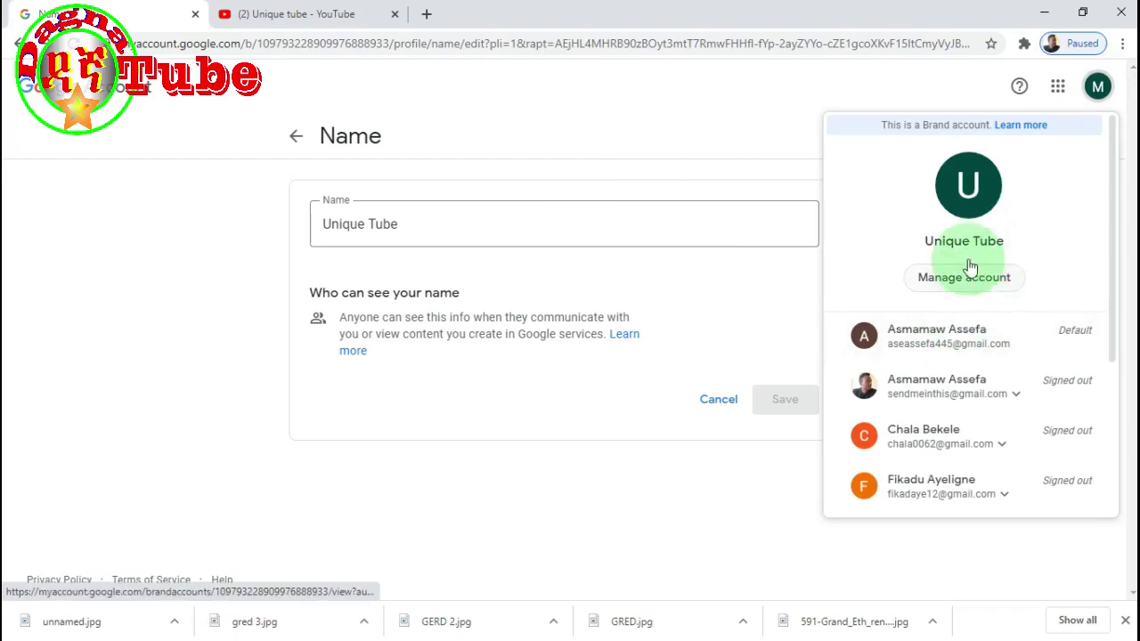
click(1097, 86)
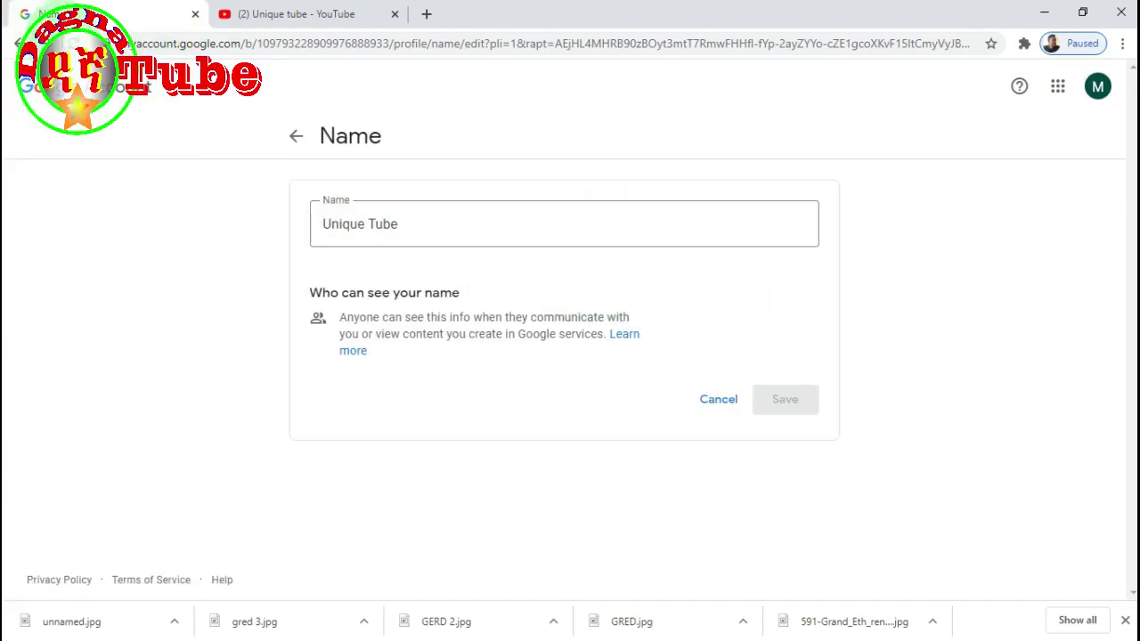
click(718, 402)
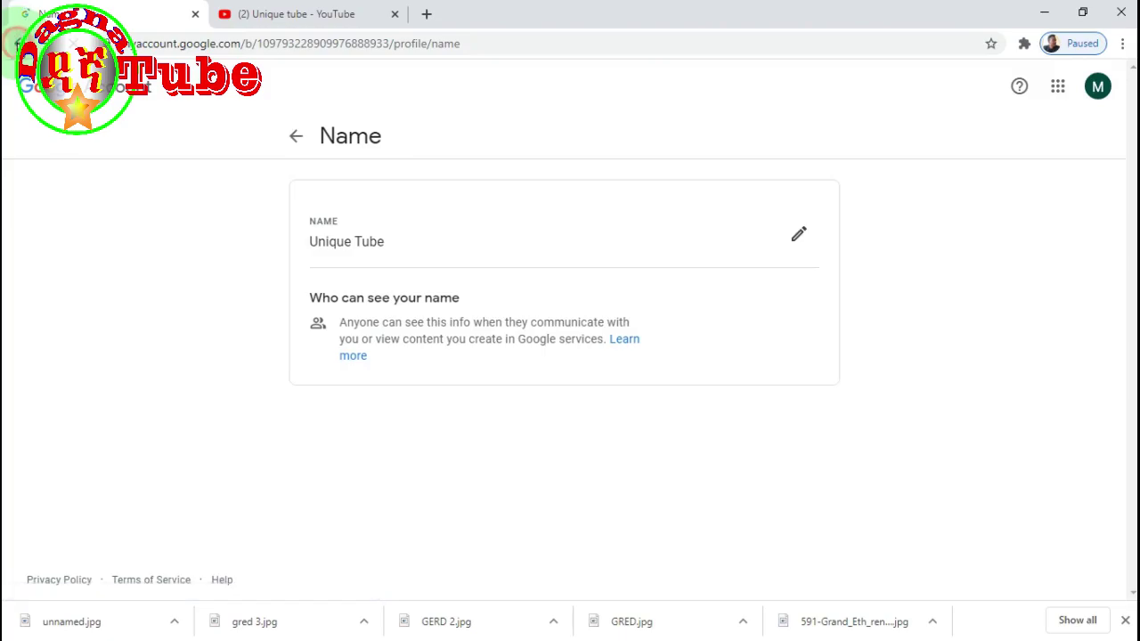
key(alt+Left)
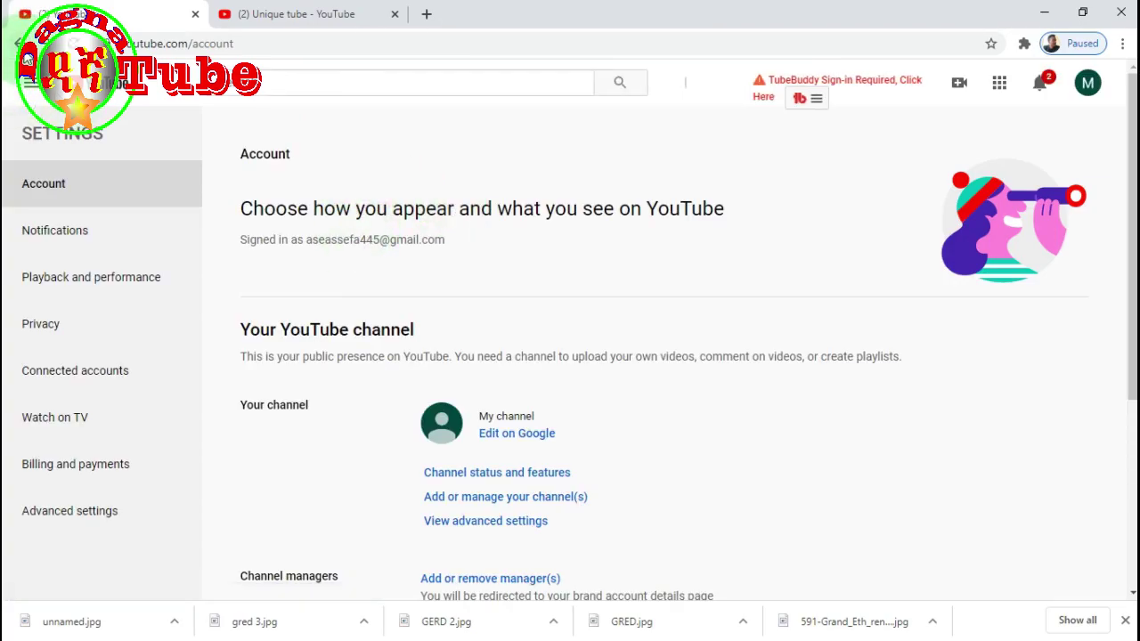
- Open Unique Tube's About page and enter Customize Channel mode
click(17, 43)
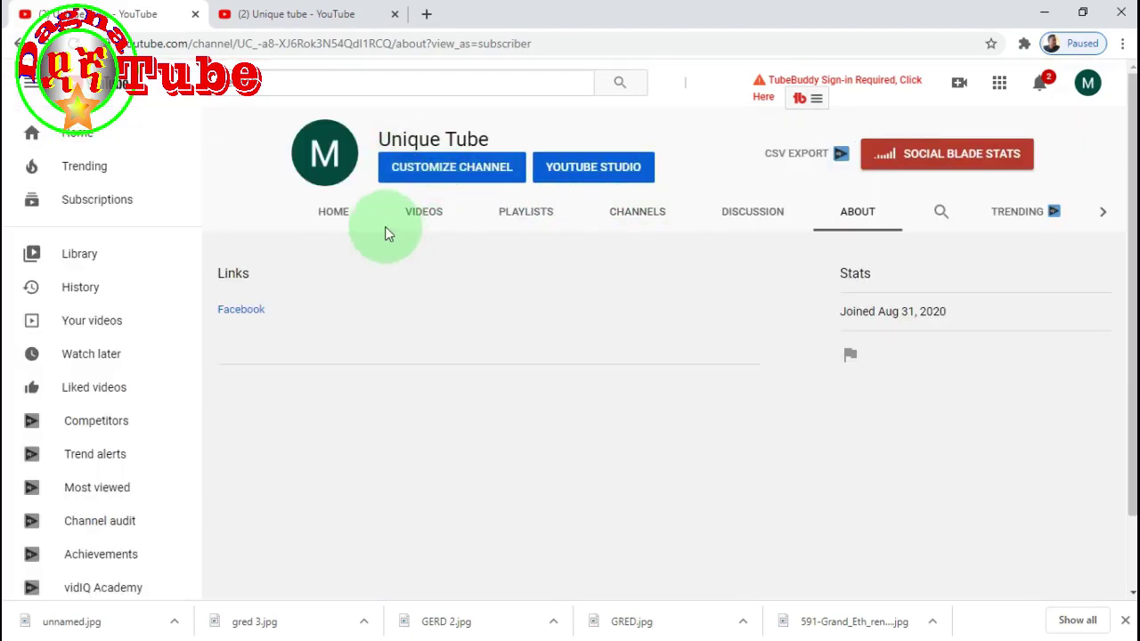
click(429, 177)
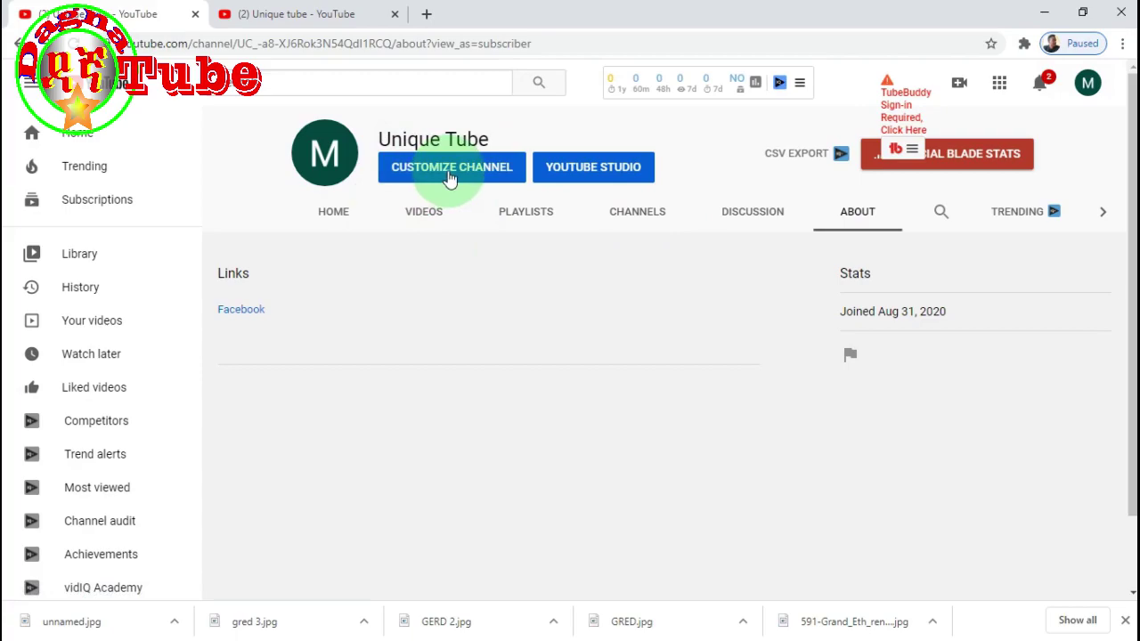
click(453, 170)
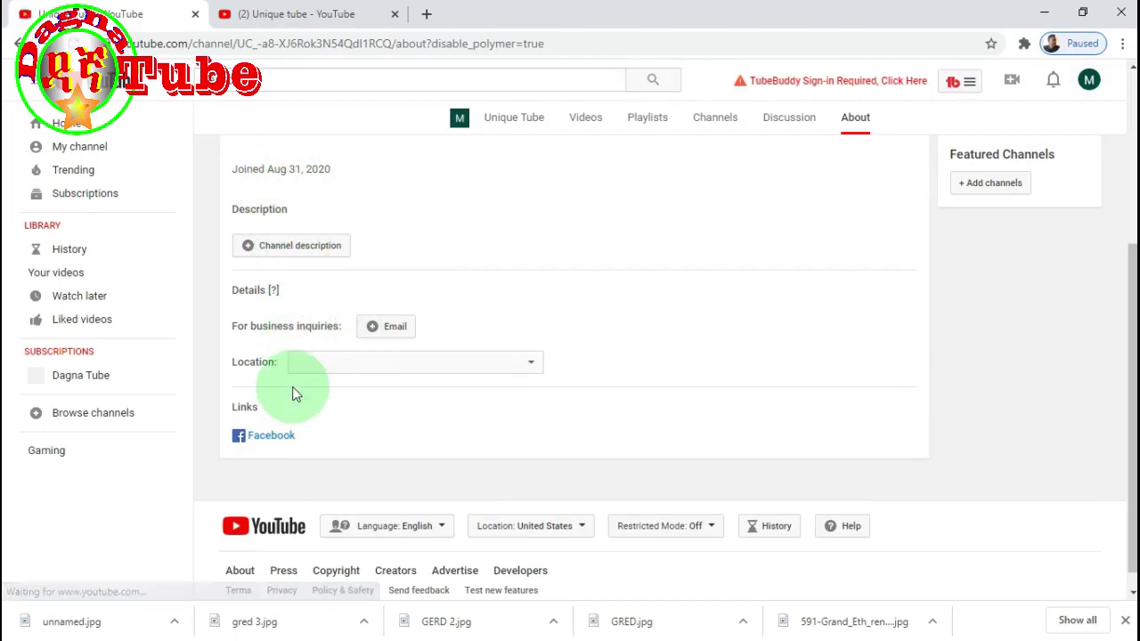
- Save a channel description of random letters and begin a business inquiries email entry
click(308, 251)
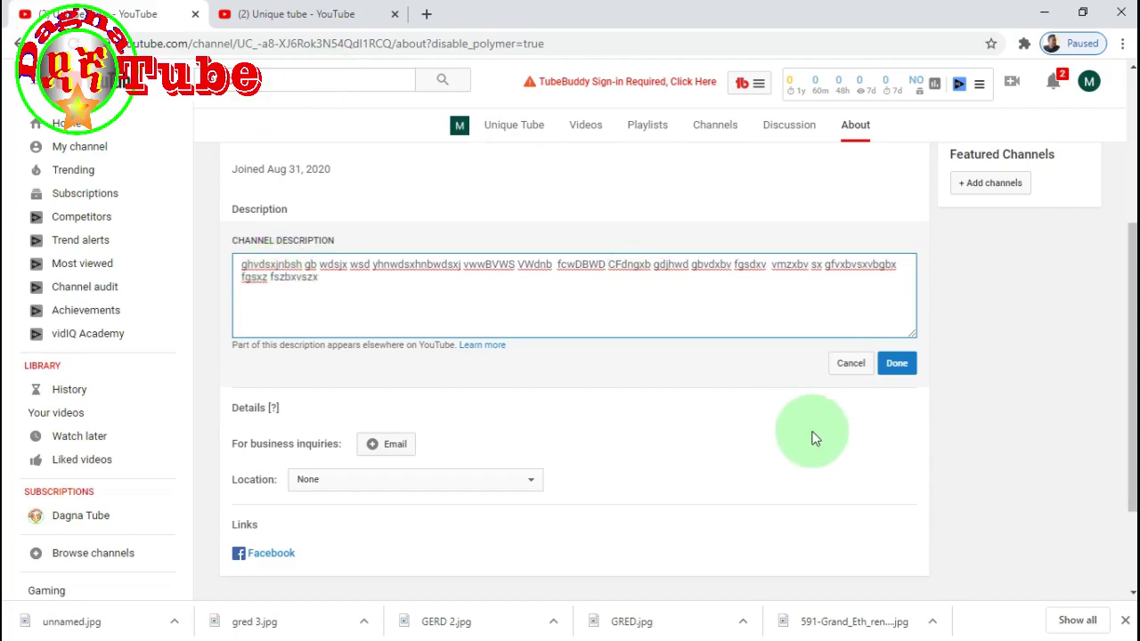
click(895, 363)
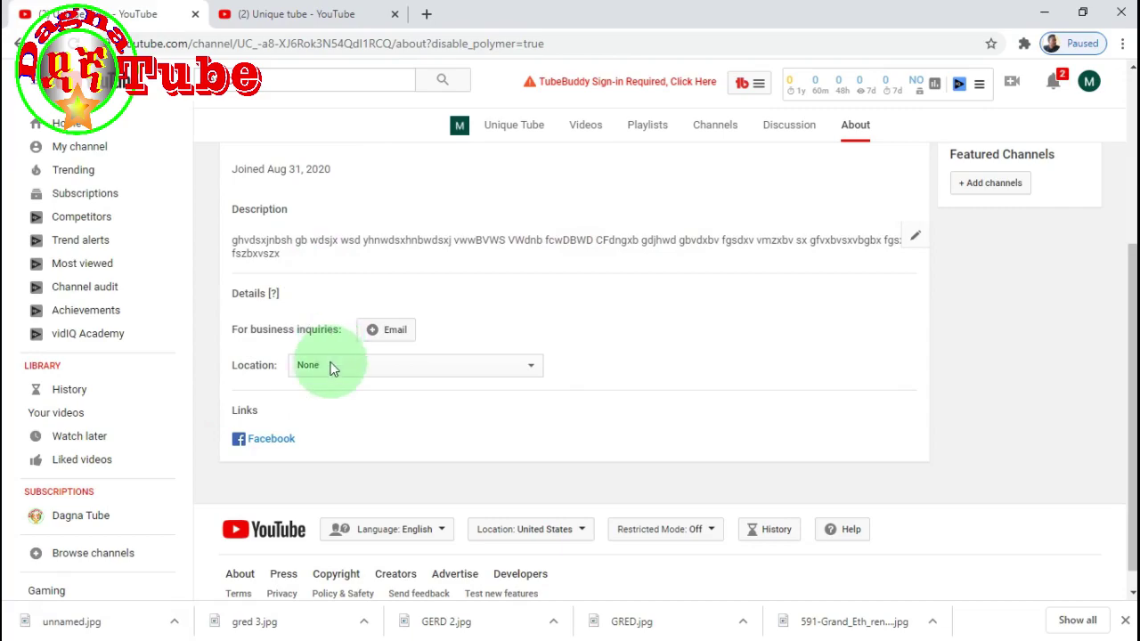
click(395, 330)
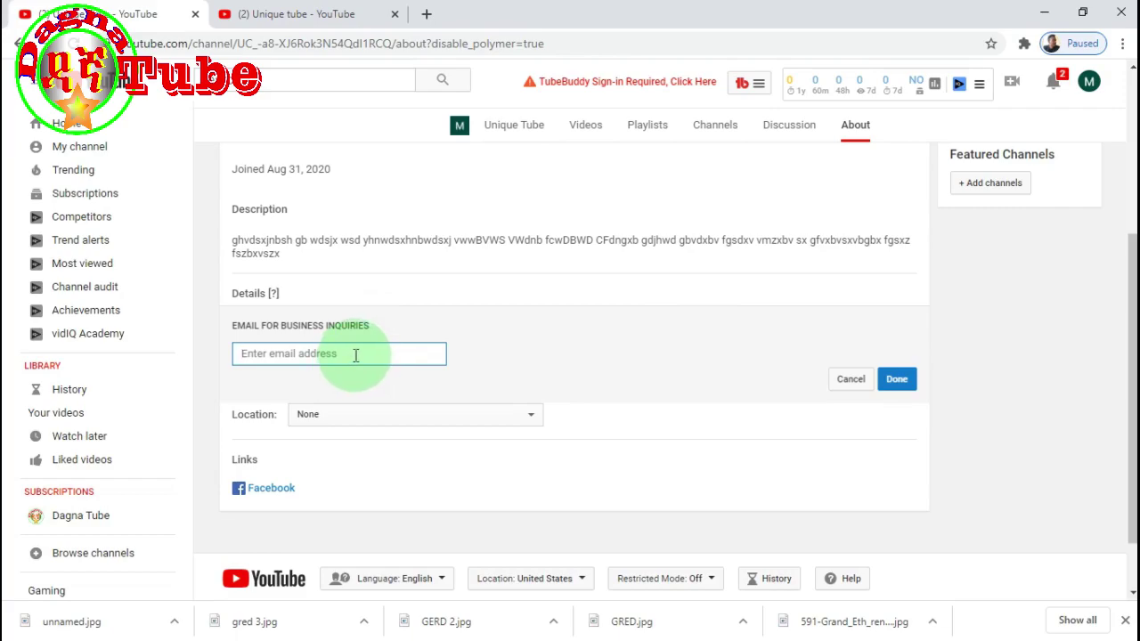
- Enter the business inquiries email address under Details and save it
click(352, 354)
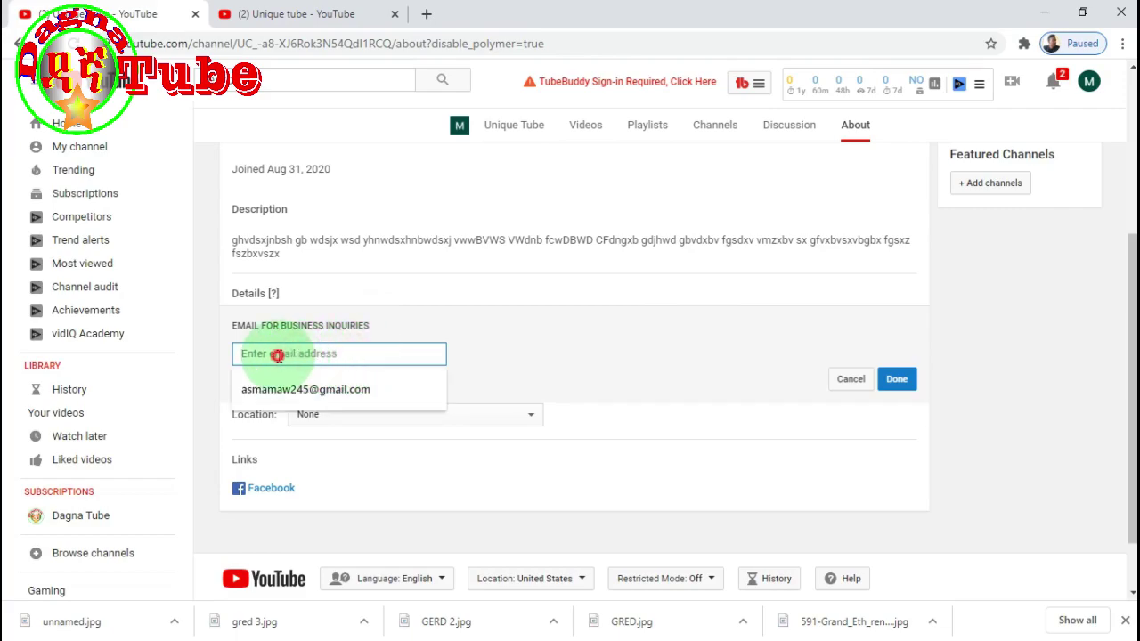
click(510, 361)
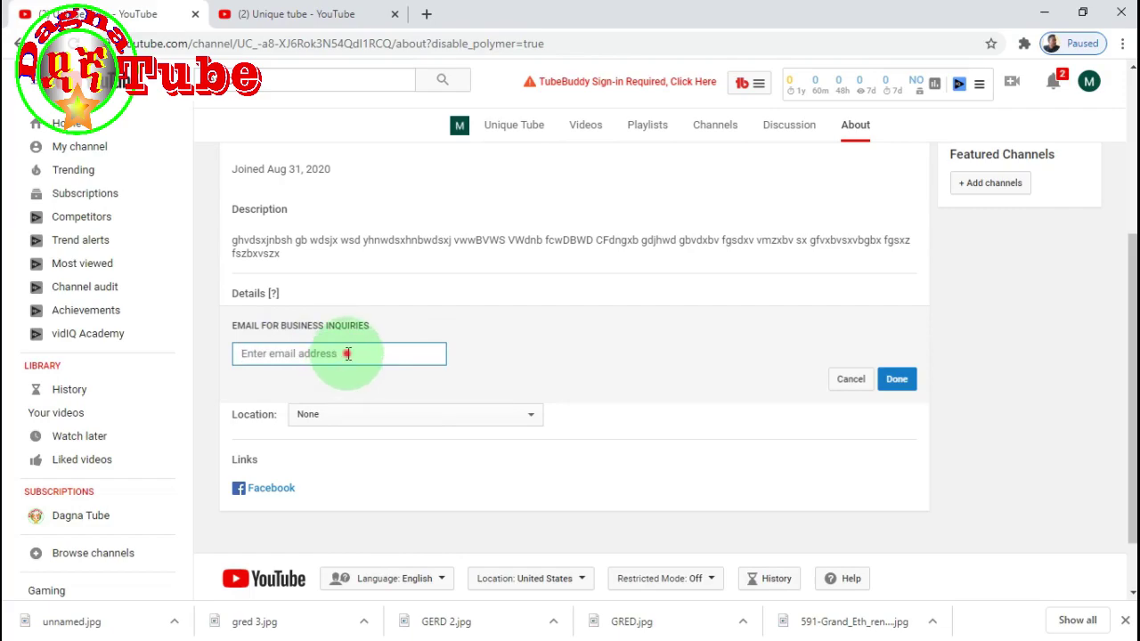
click(348, 354)
click(291, 353)
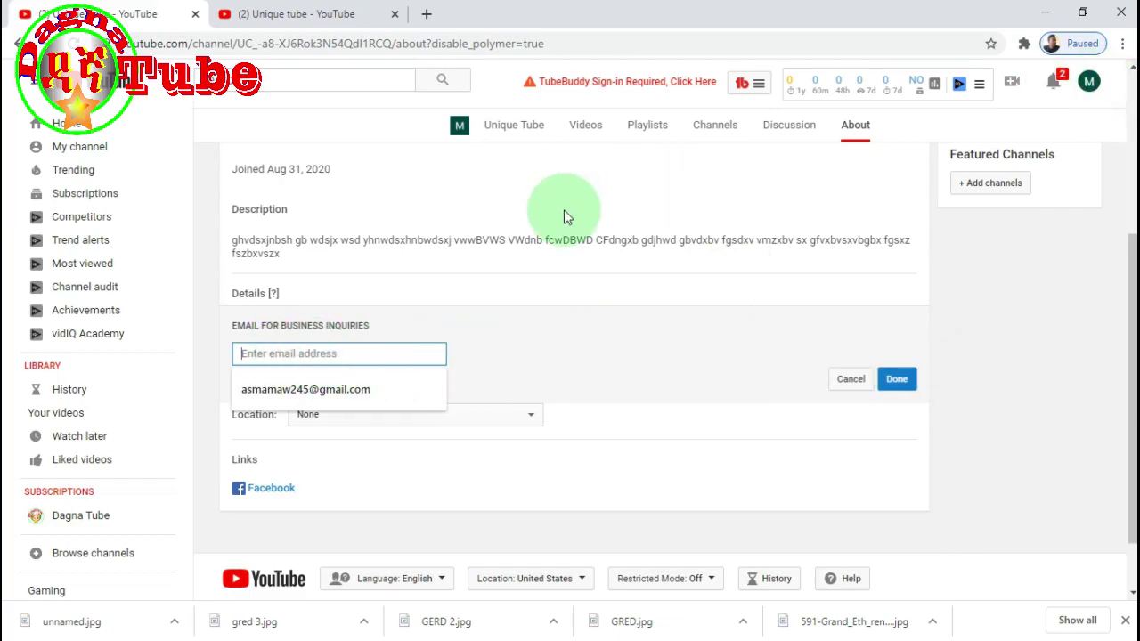
click(1090, 83)
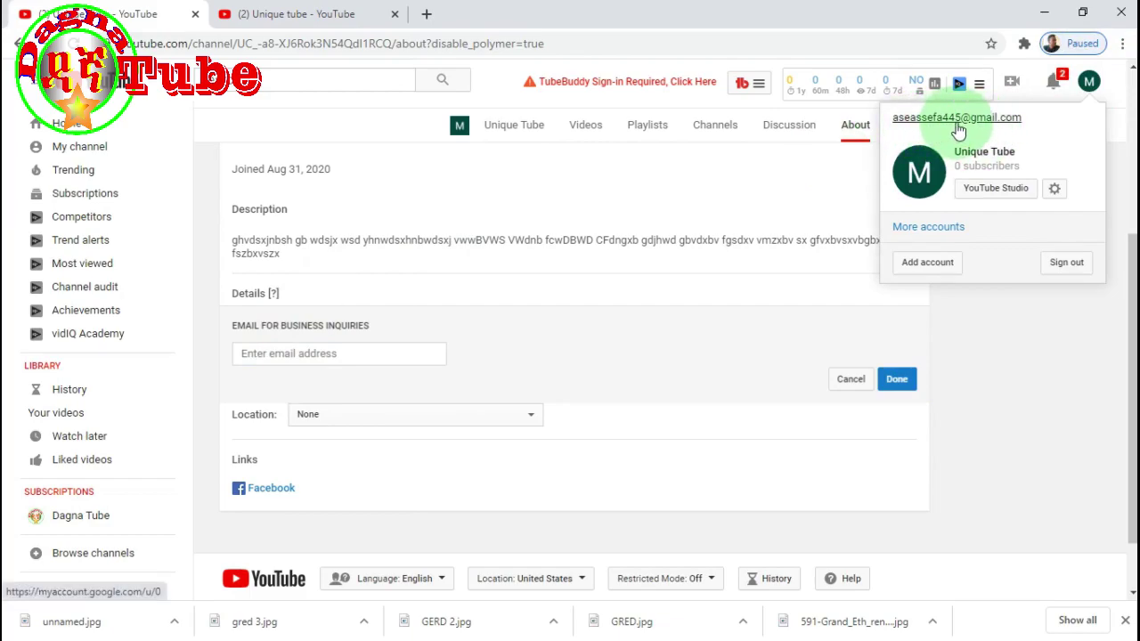
click(349, 357)
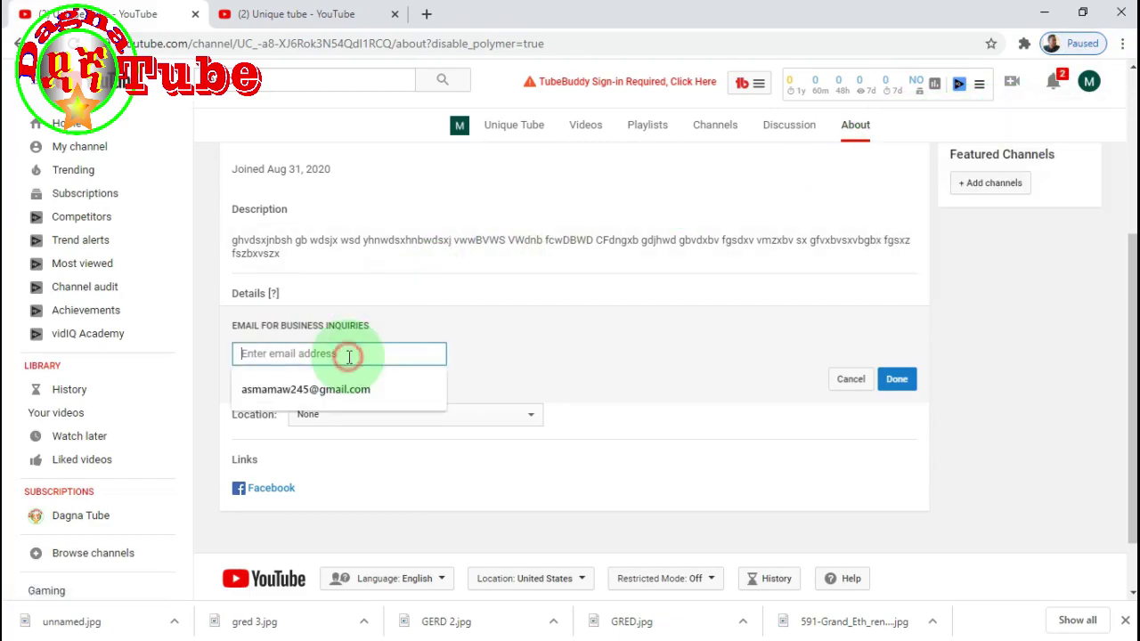
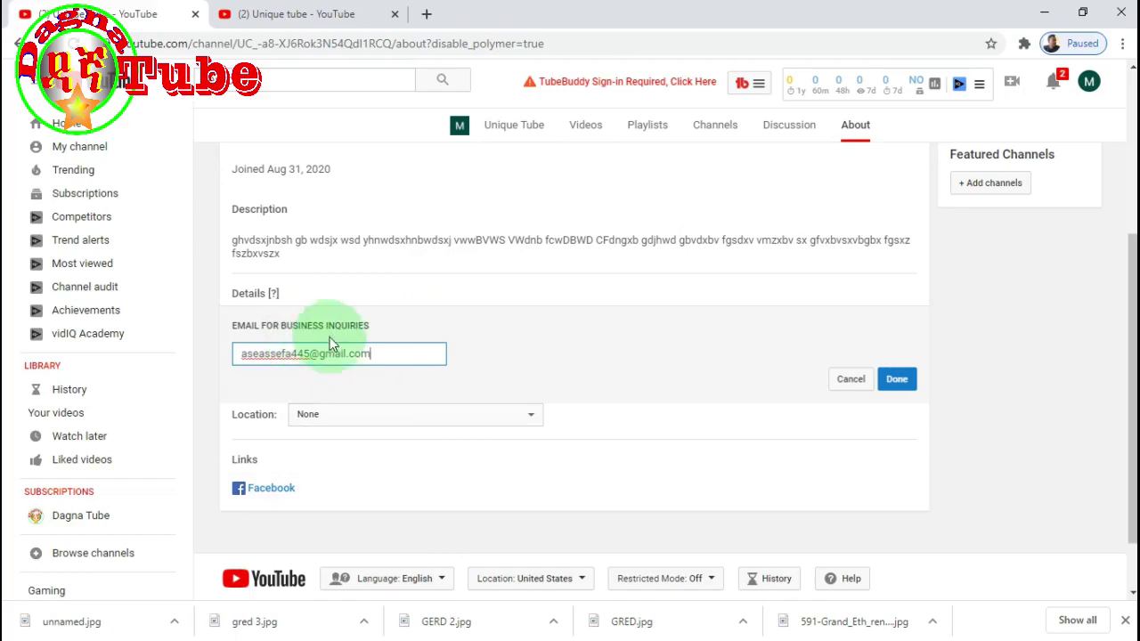
click(897, 380)
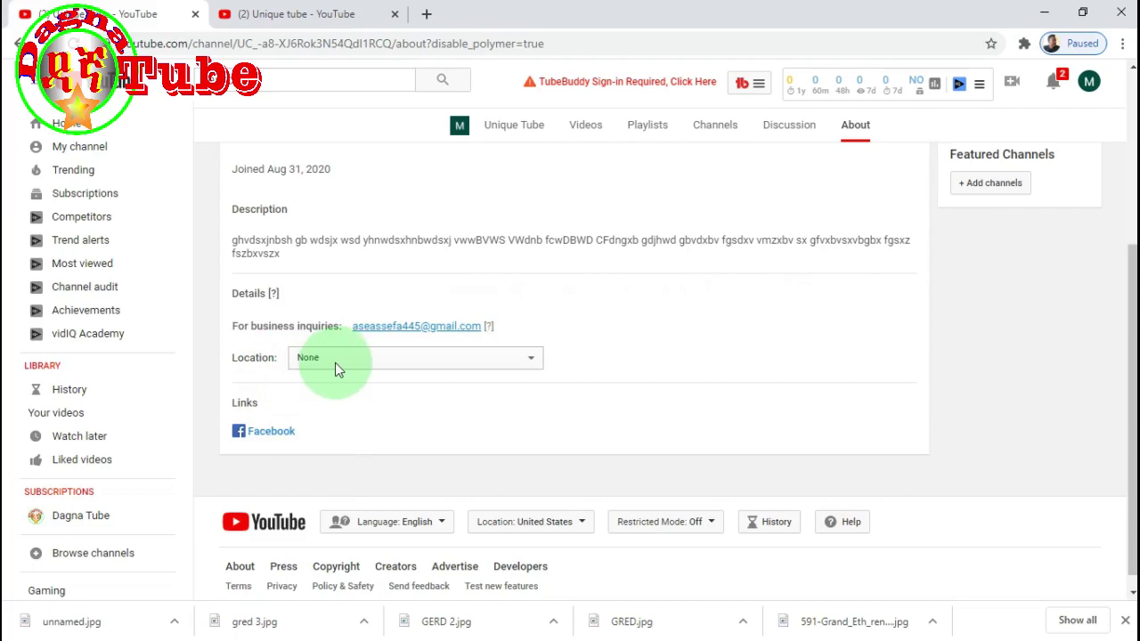
- Choose Ethiopia from the Location country list
click(539, 357)
scroll(443, 190, down, 10)
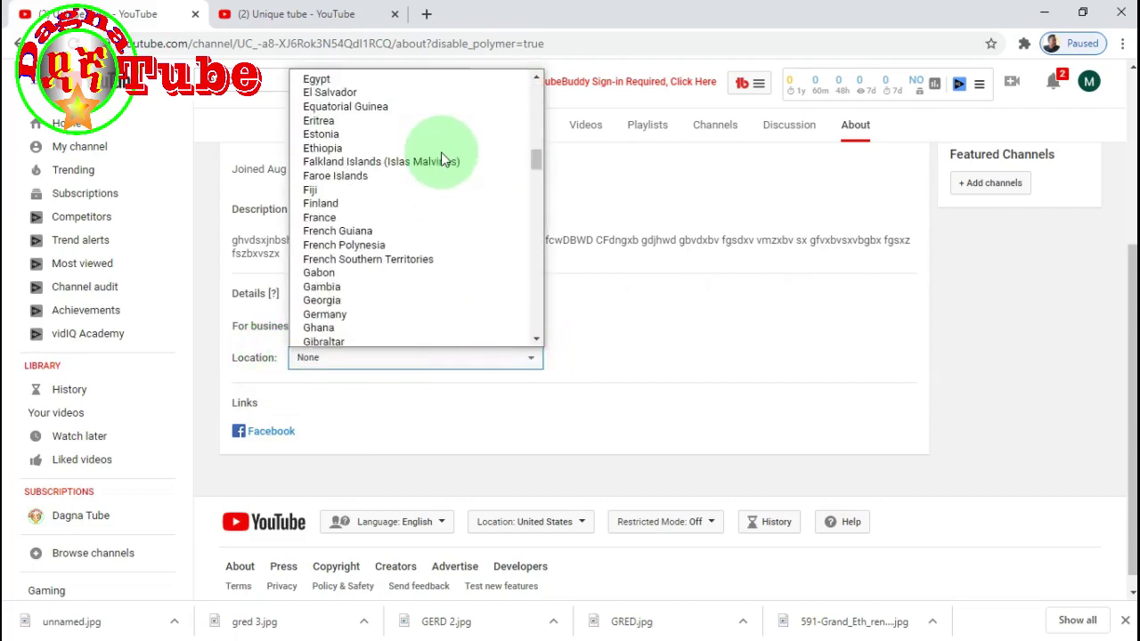
scroll(437, 178, down, 20)
scroll(407, 250, up, 13)
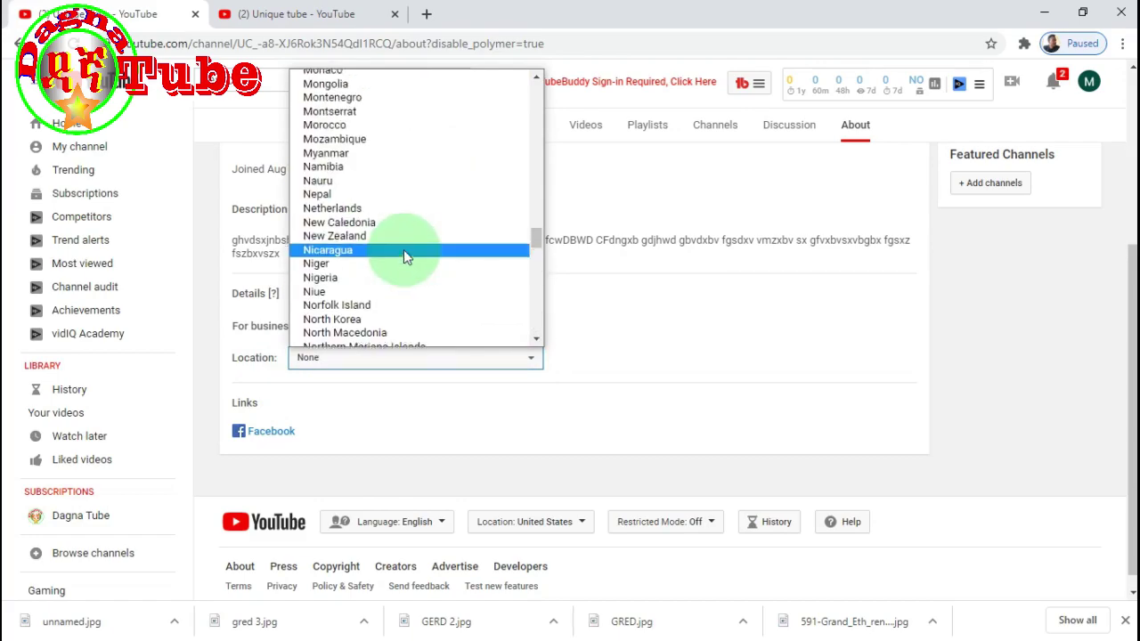
scroll(403, 258, up, 20)
scroll(409, 193, down, 6)
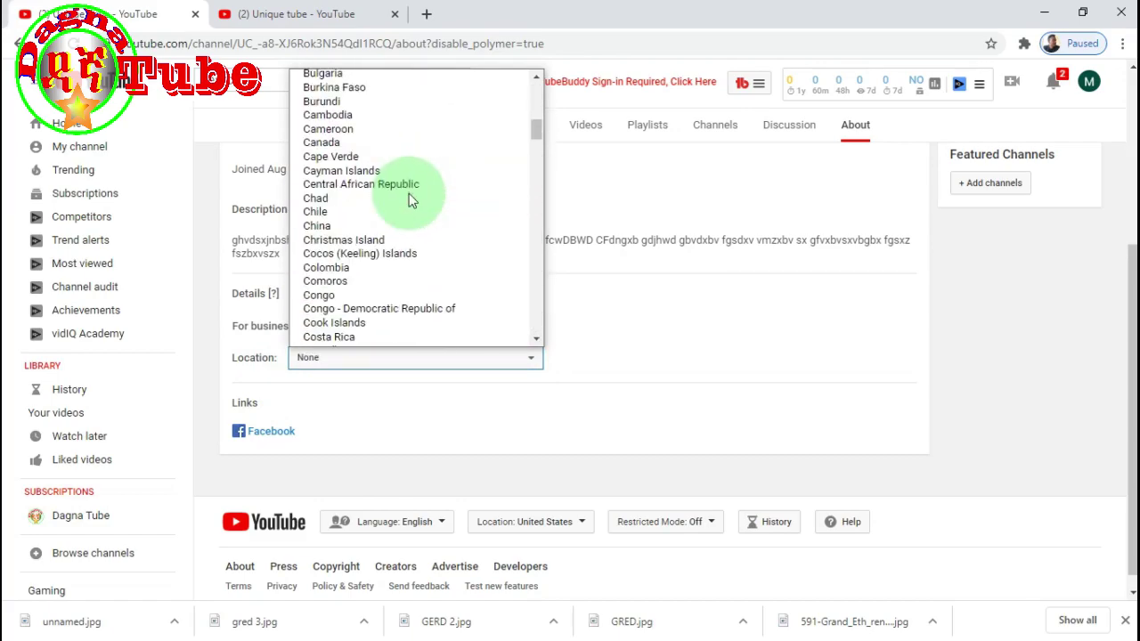
scroll(407, 222, down, 4)
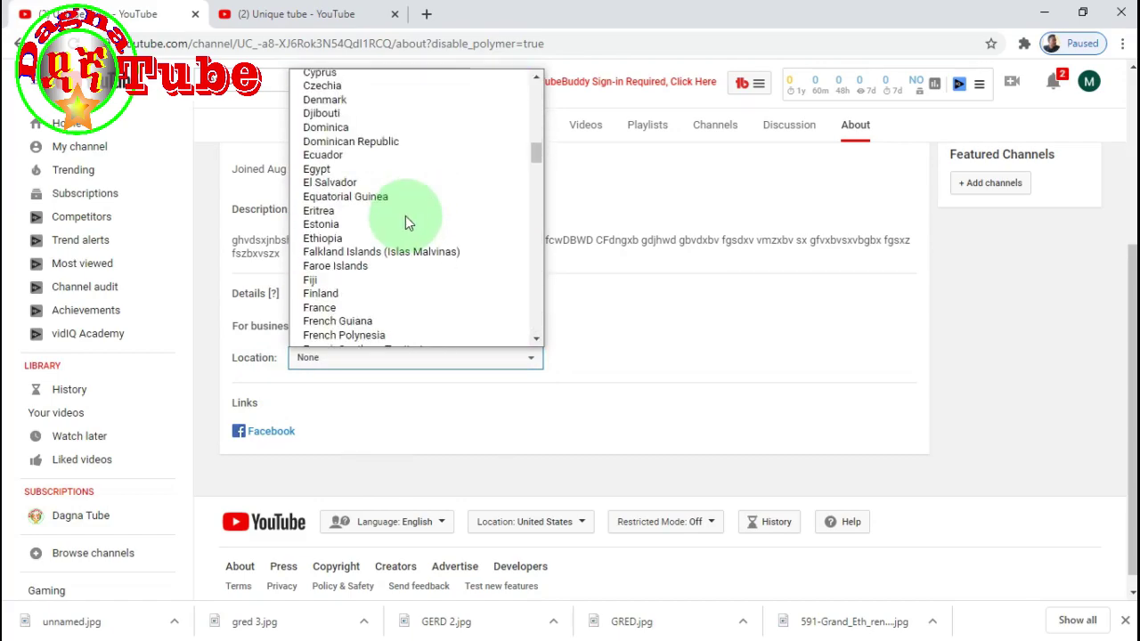
click(359, 239)
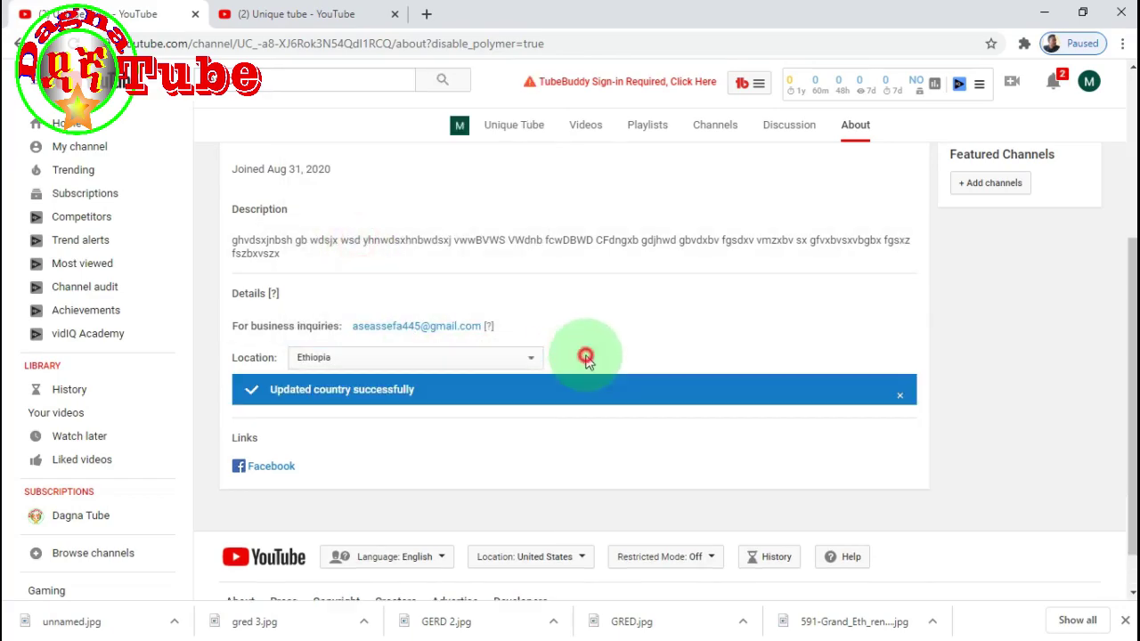
click(636, 349)
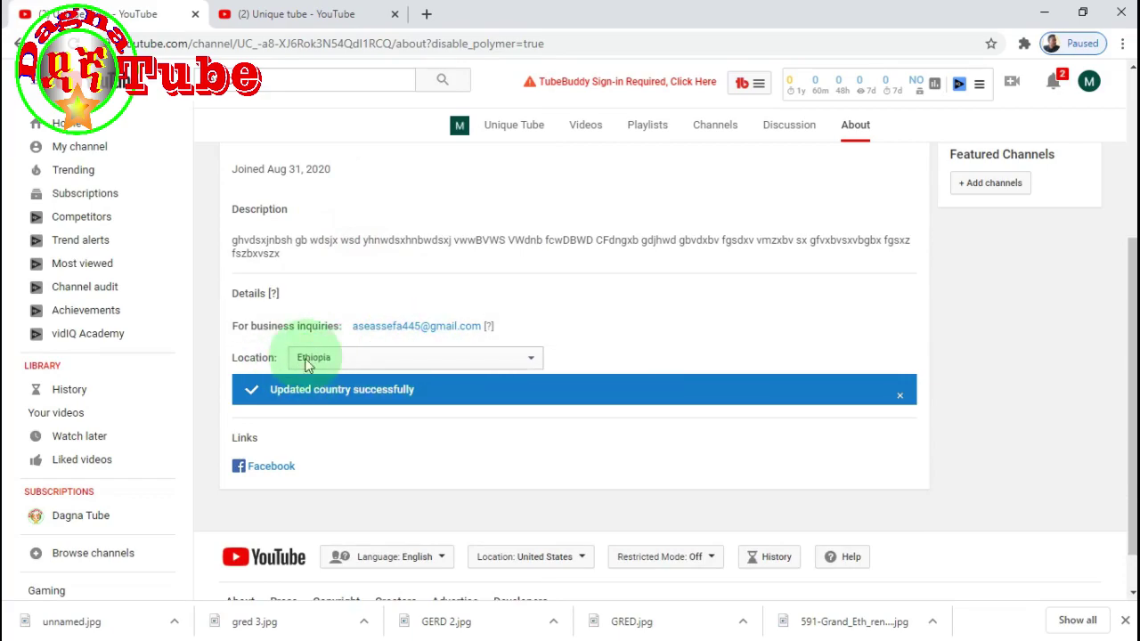
scroll(415, 377, up, 3)
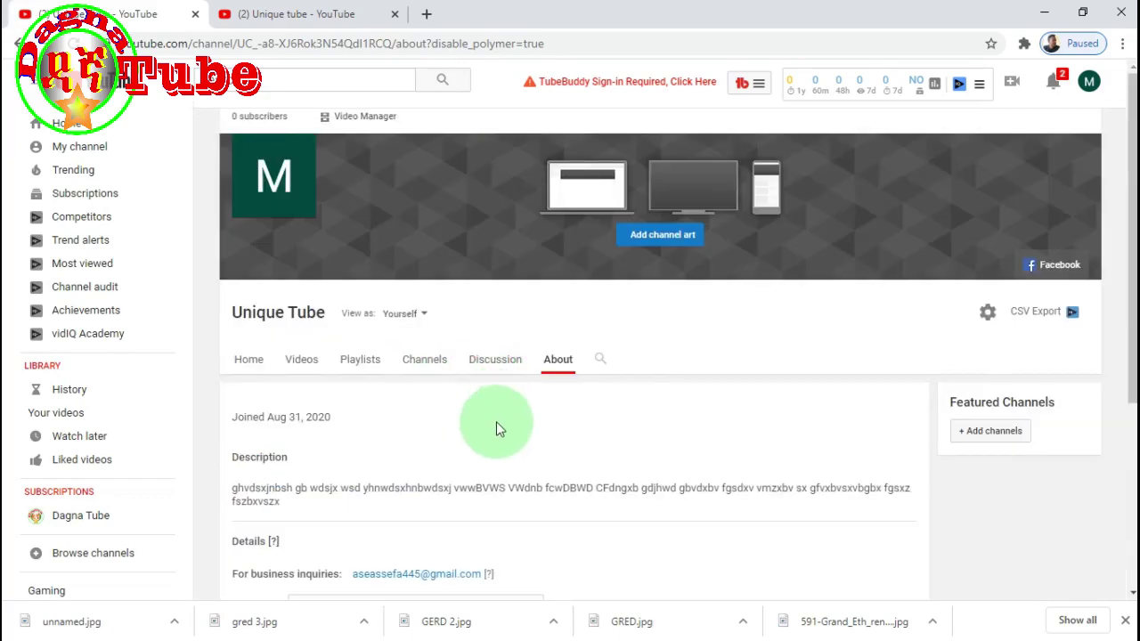
scroll(497, 421, down, 4)
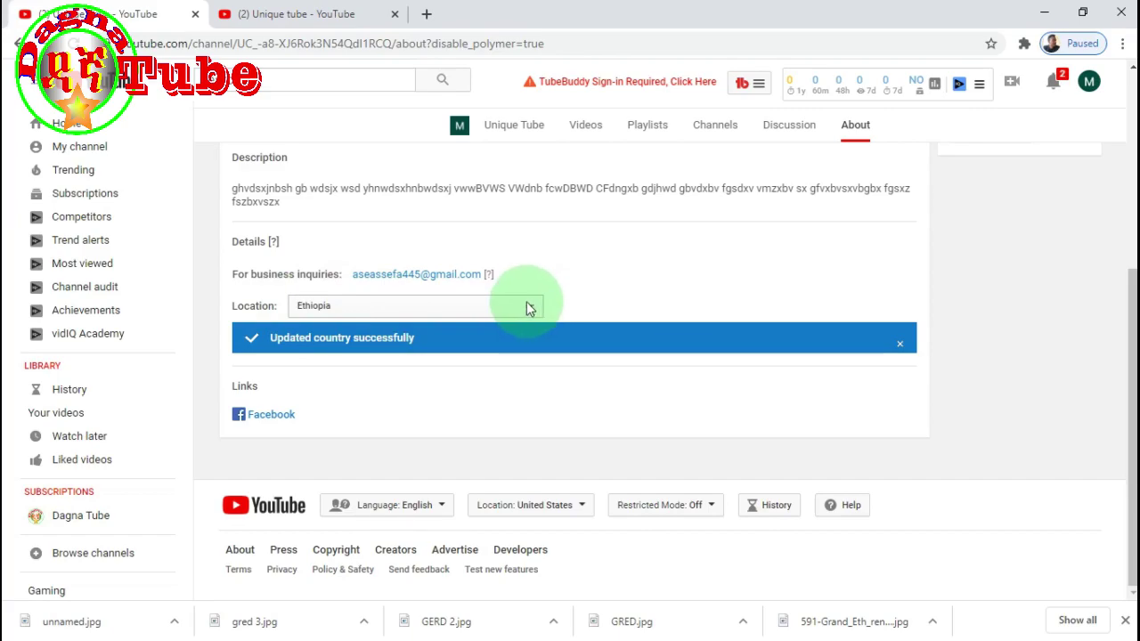
mouse_move(667, 282)
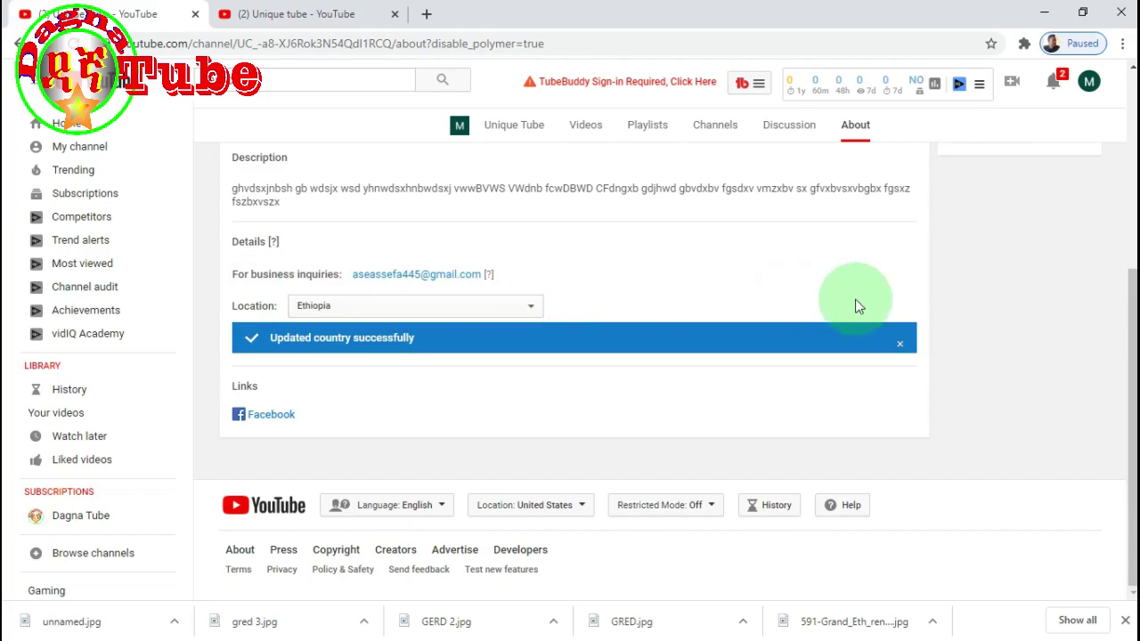
- Close the 'Updated country successfully' banner and review the About details
click(900, 345)
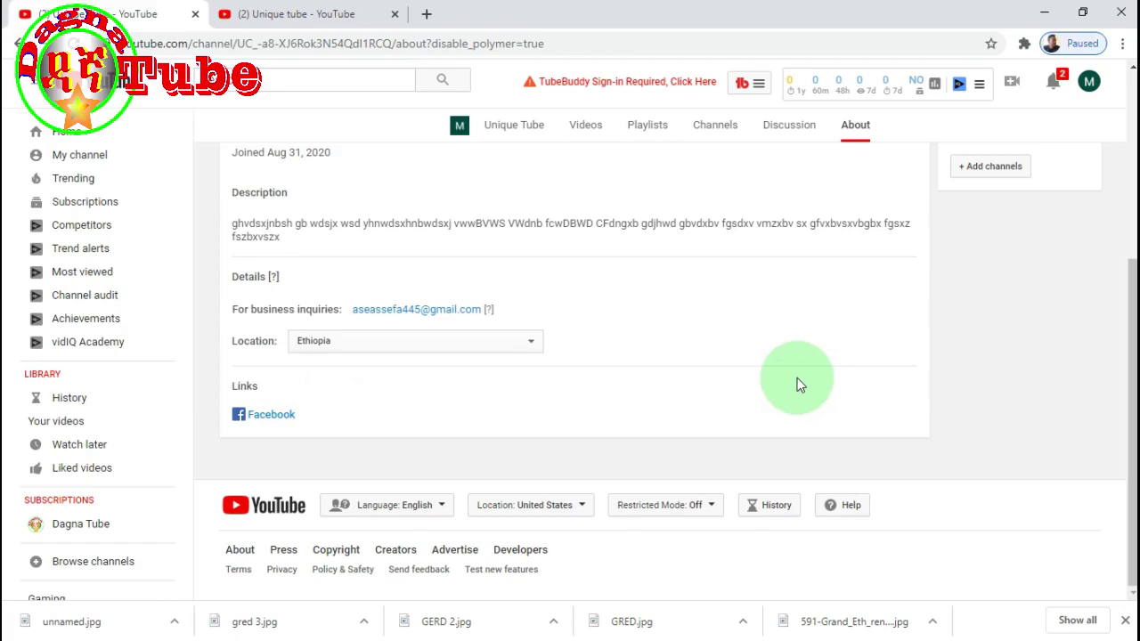
scroll(889, 337, up, 4)
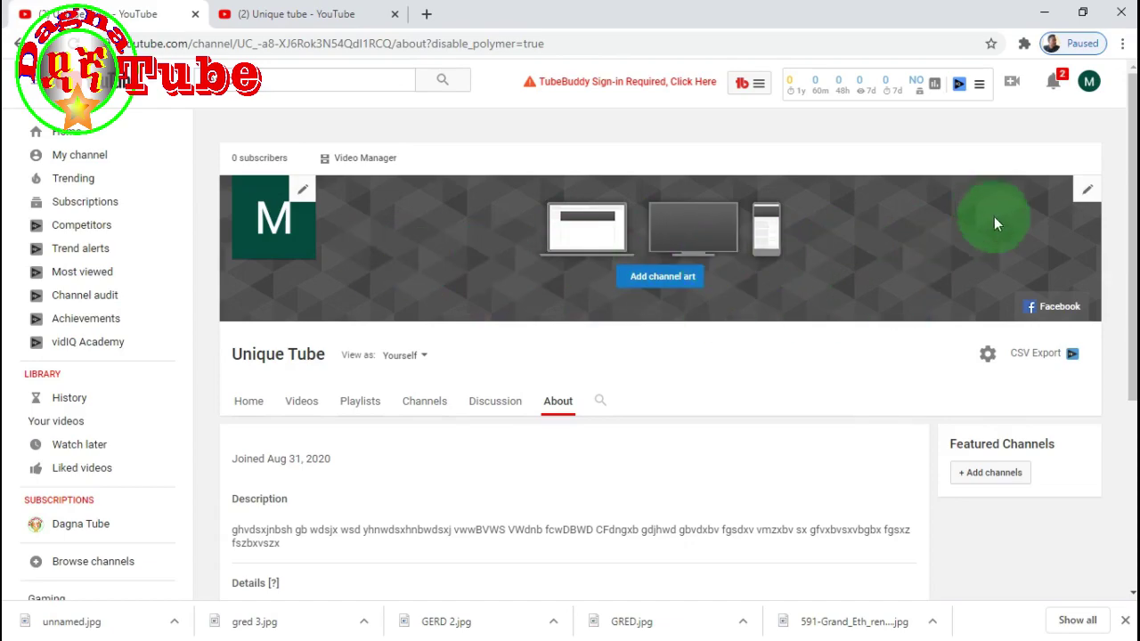
scroll(674, 386, down, 3)
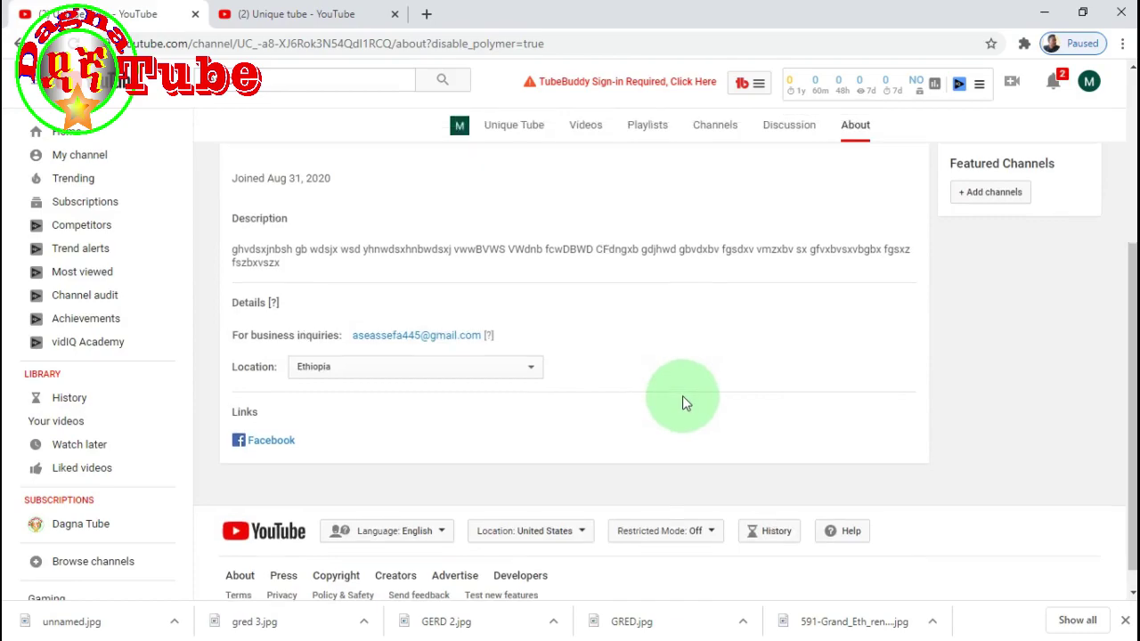
- Open the Channel art upload dialog with its 2560 x 1440 guidance, closing and reopening it once
scroll(679, 383, up, 3)
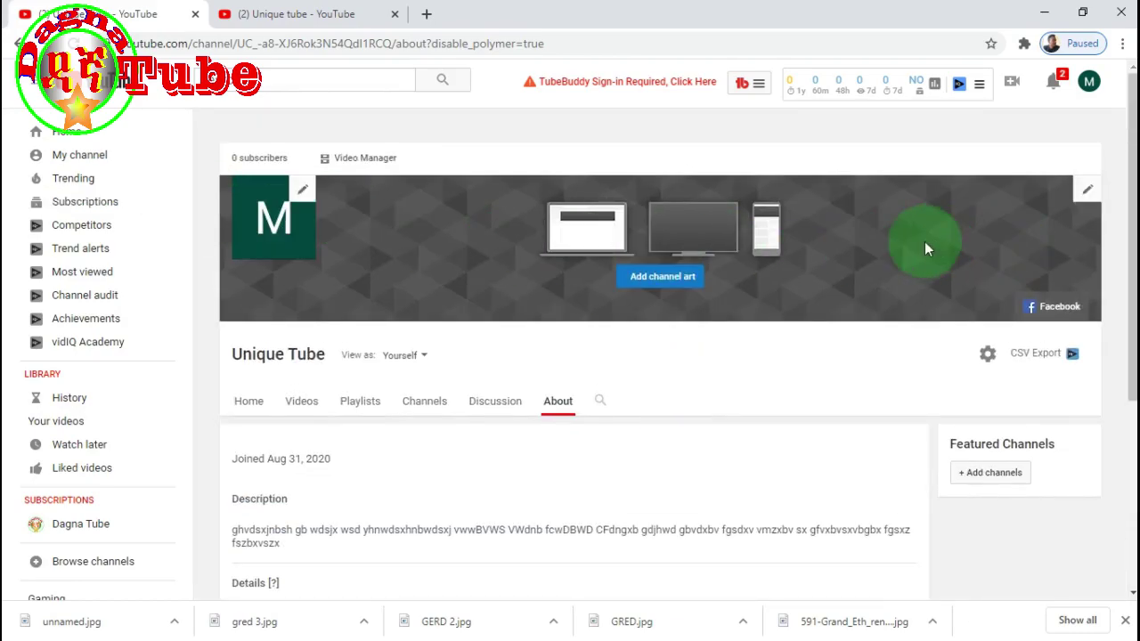
click(677, 283)
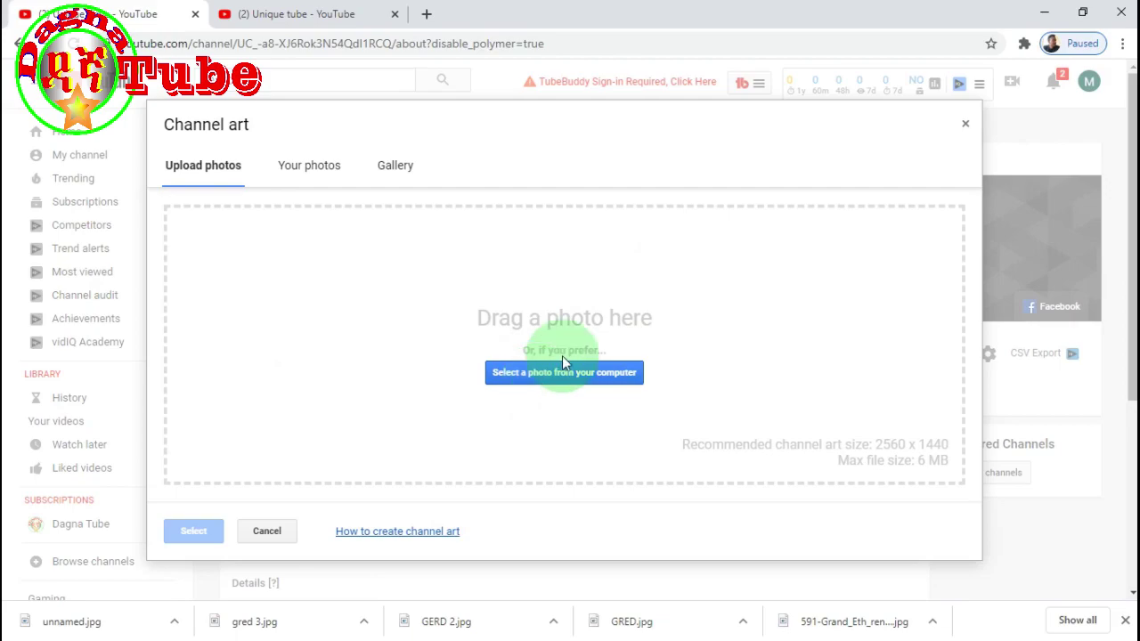
click(965, 124)
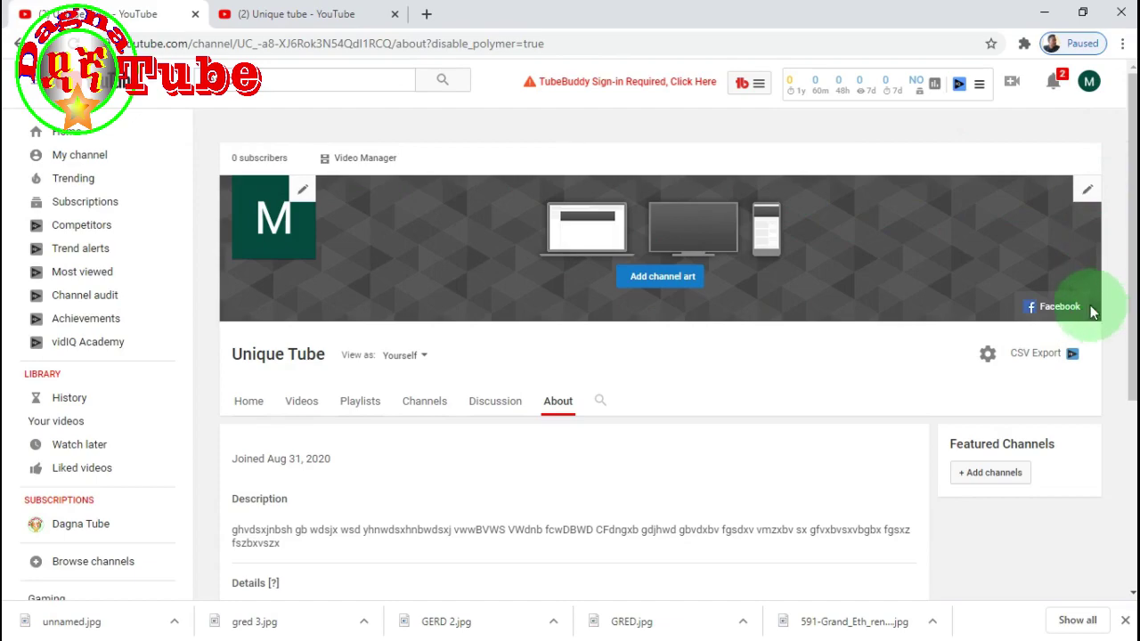
click(663, 284)
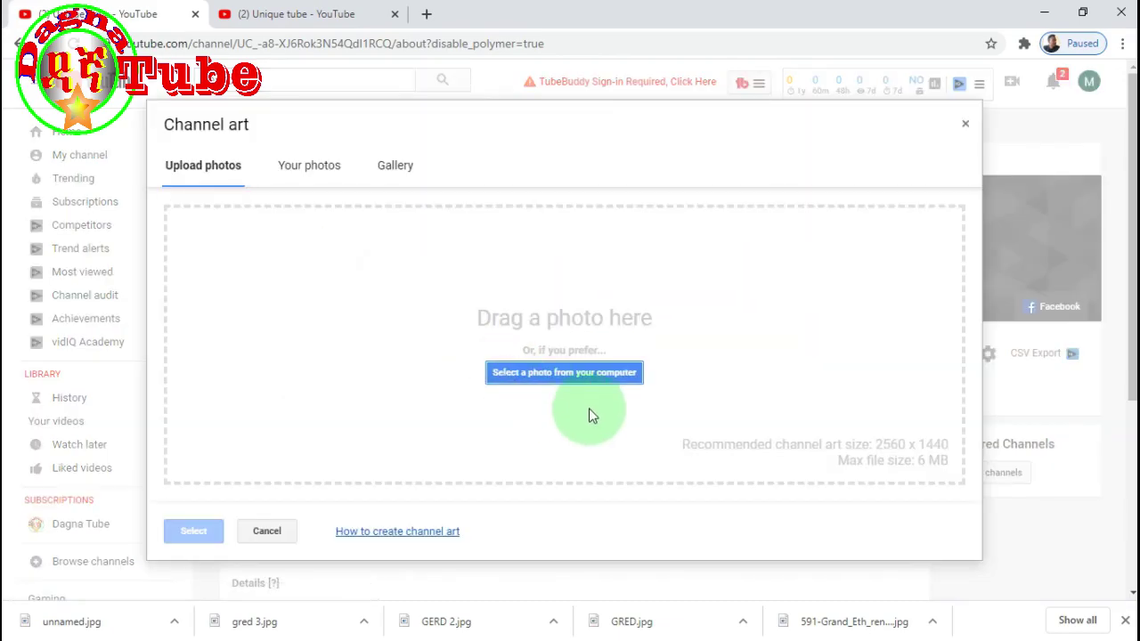
- Browse the Desktop and 'New videos and files' folder for a banner image
click(587, 375)
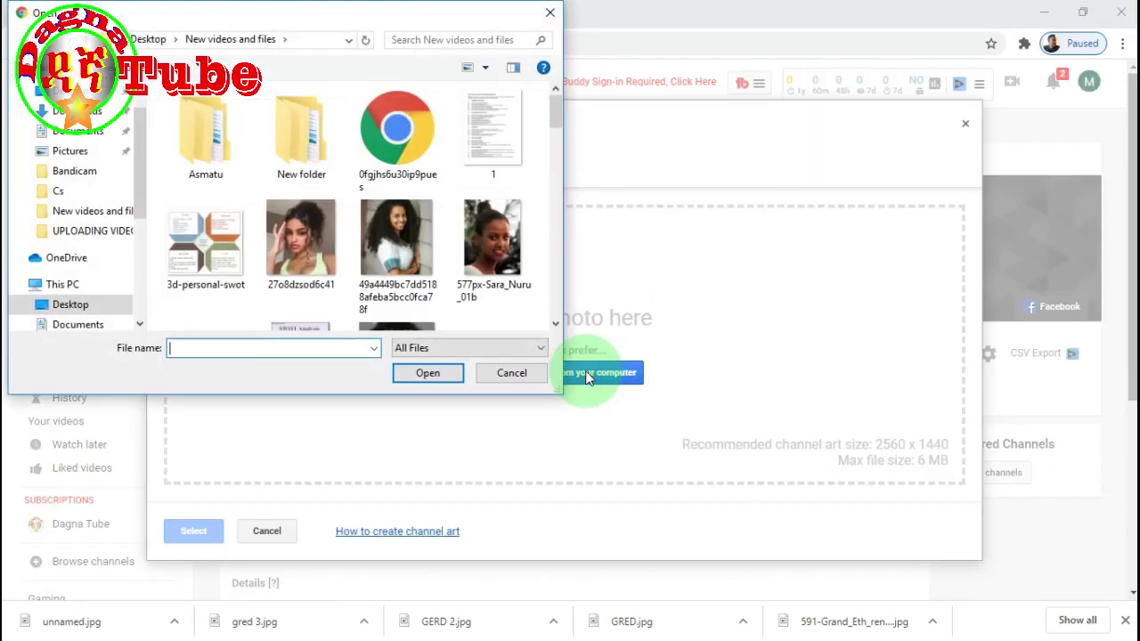
scroll(399, 196, down, 3)
scroll(398, 196, down, 3)
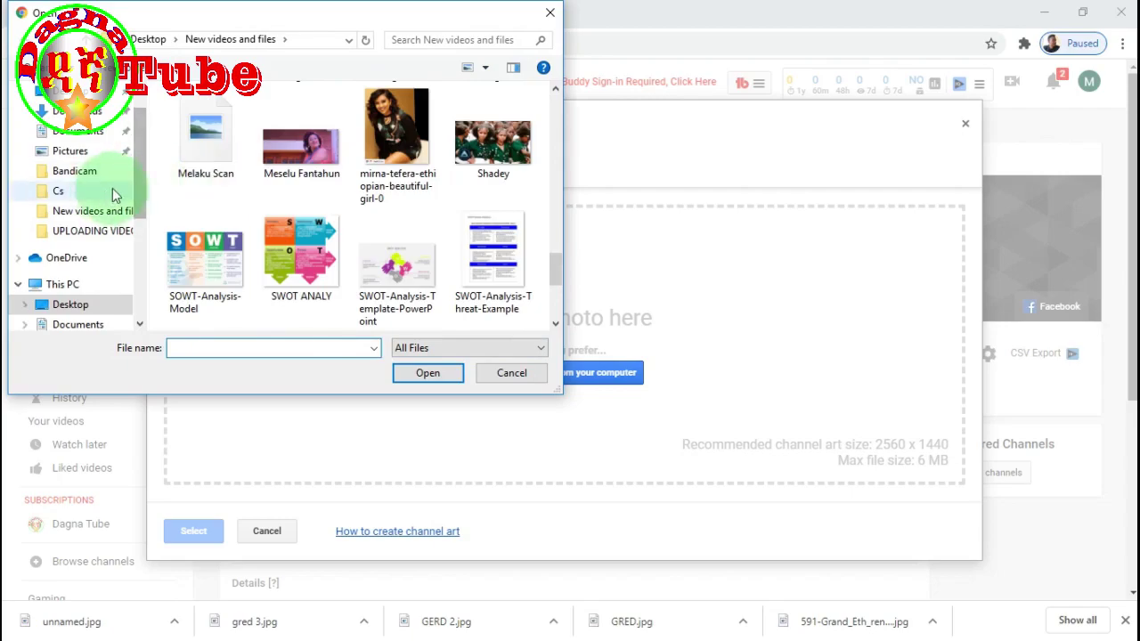
scroll(112, 188, up, 1)
click(78, 125)
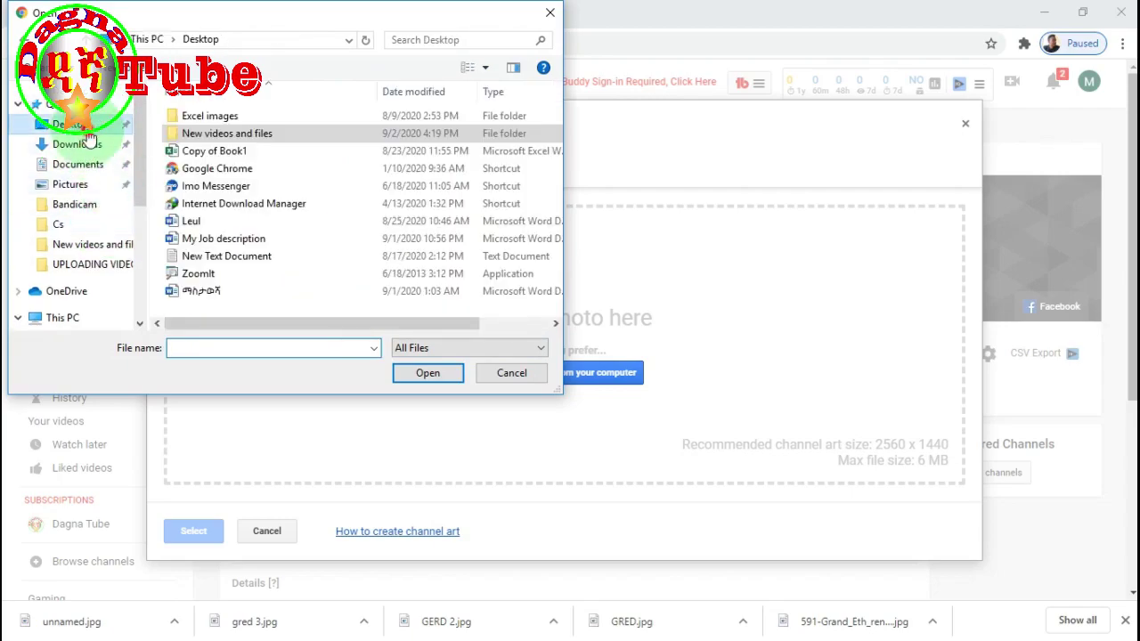
double_click(245, 134)
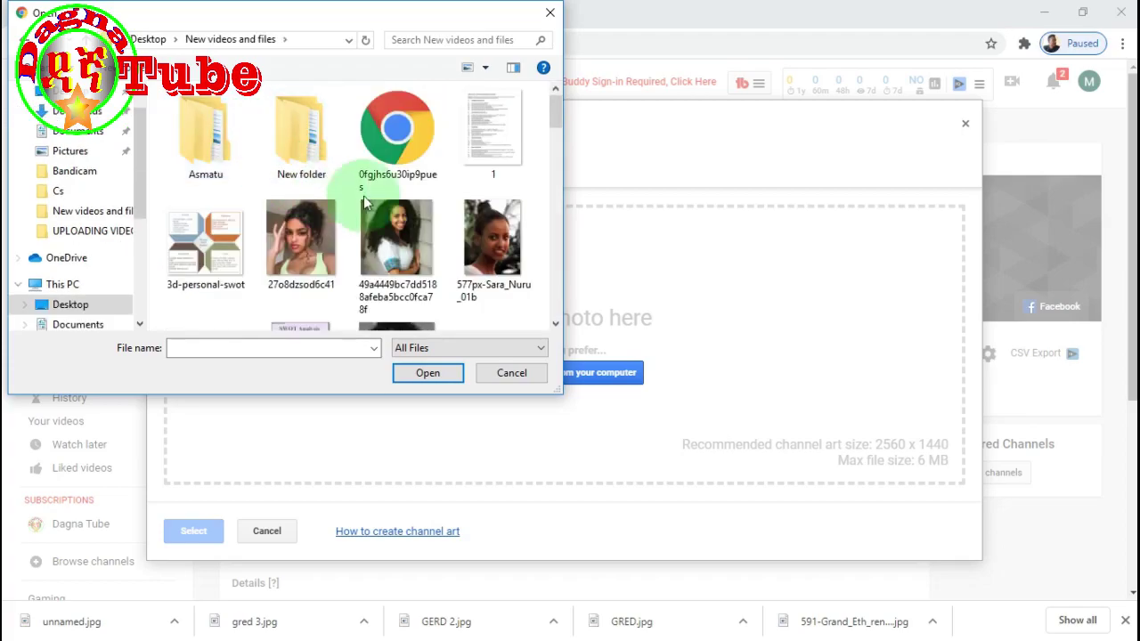
scroll(377, 198, down, 5)
scroll(387, 196, down, 5)
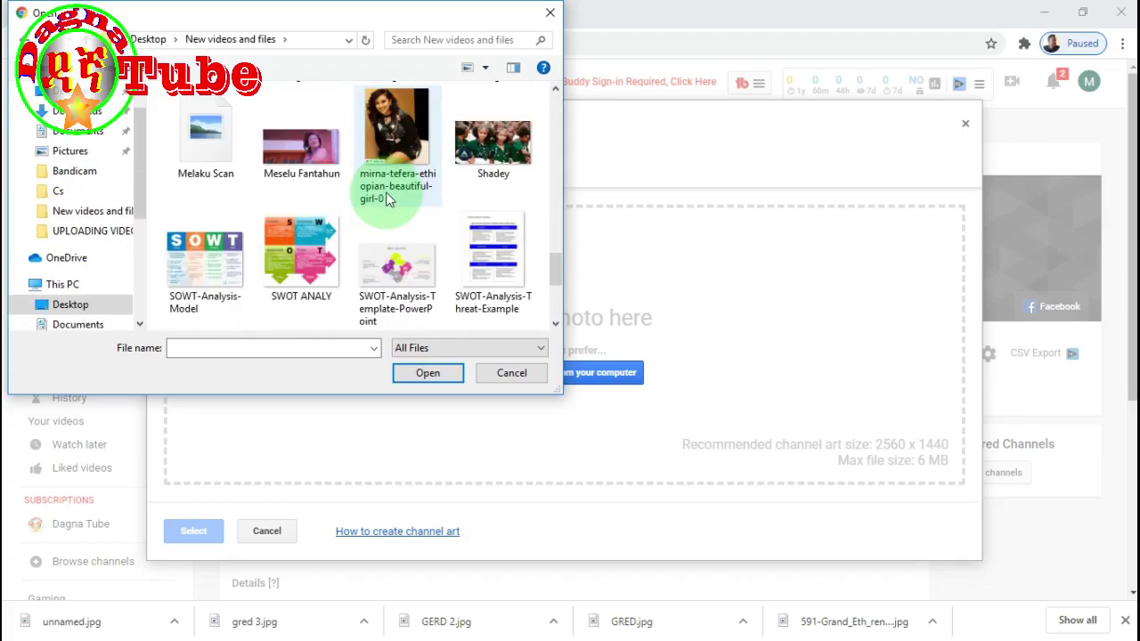
scroll(389, 199, down, 3)
scroll(371, 203, up, 5)
scroll(157, 204, down, 5)
scroll(158, 204, up, 3)
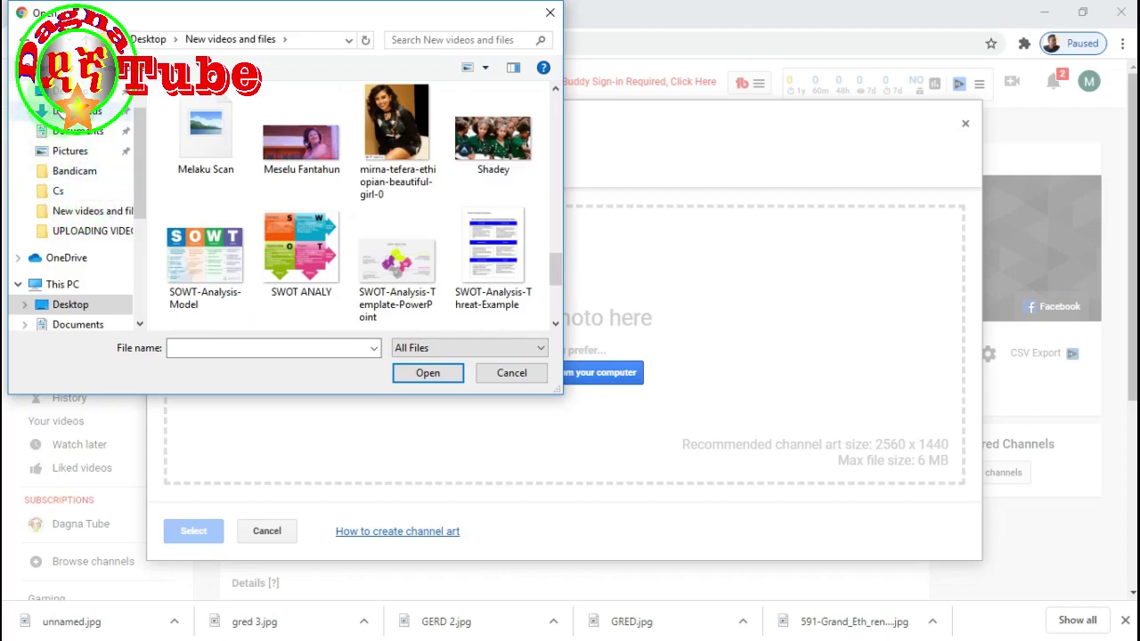
- Upload the 'screen' picture from Pictures, then close the Channel art window after the too-small error
click(71, 152)
scroll(356, 228, down, 1)
scroll(357, 228, down, 5)
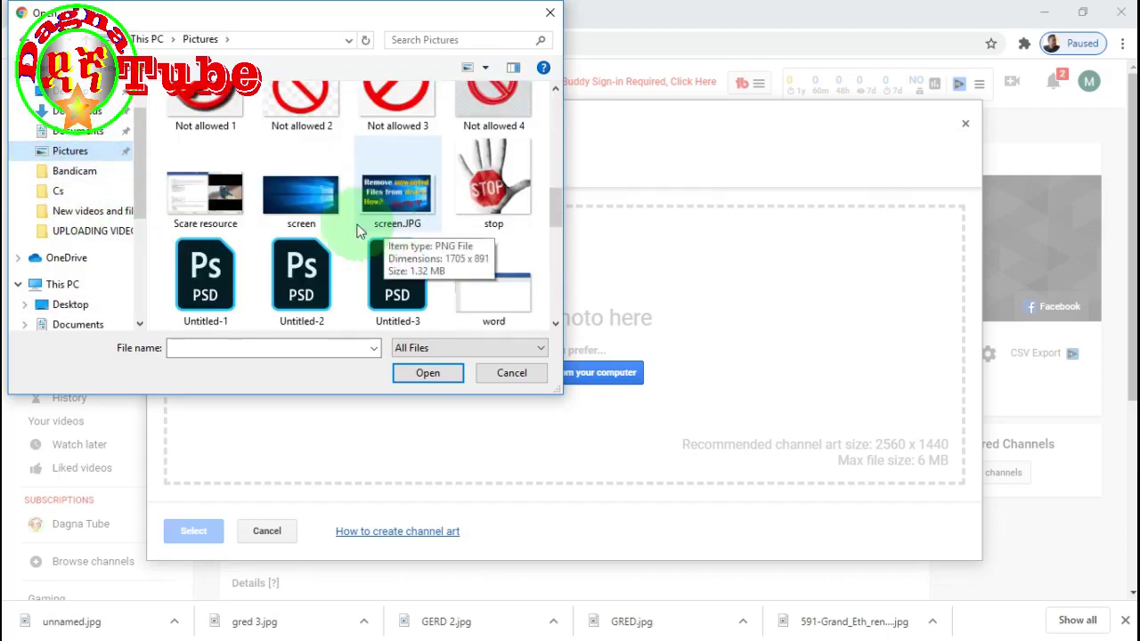
click(294, 197)
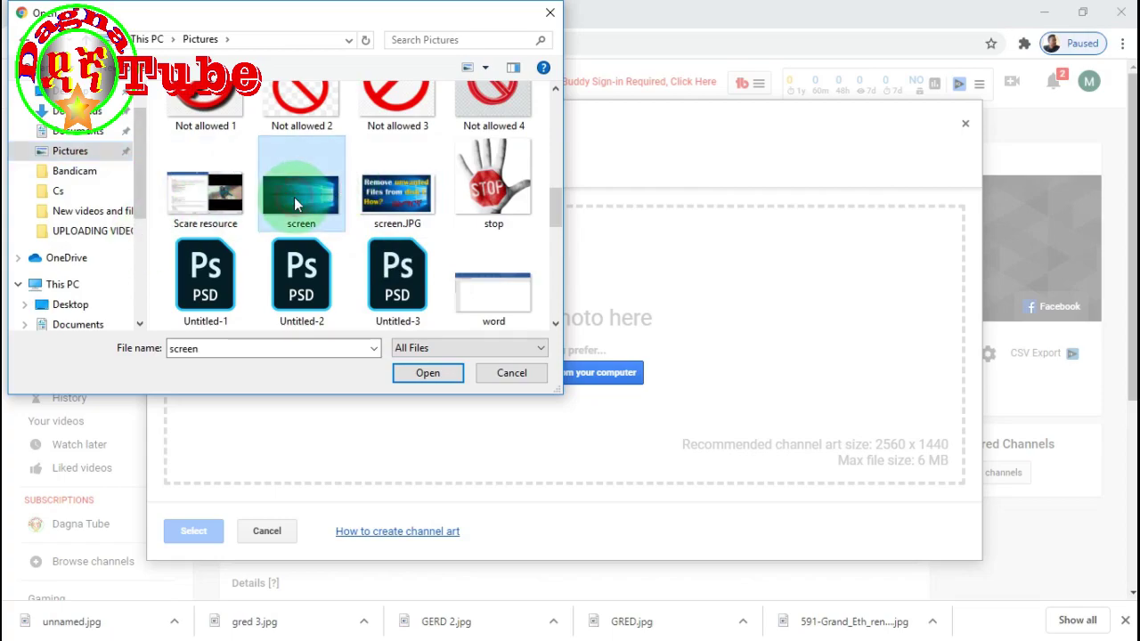
click(425, 372)
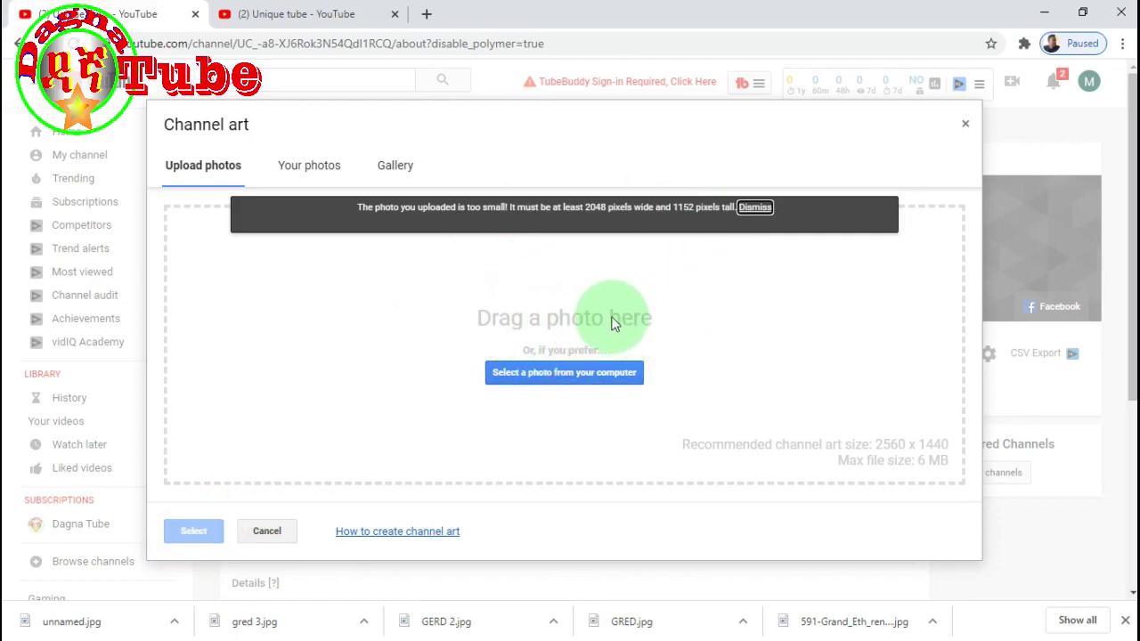
click(968, 127)
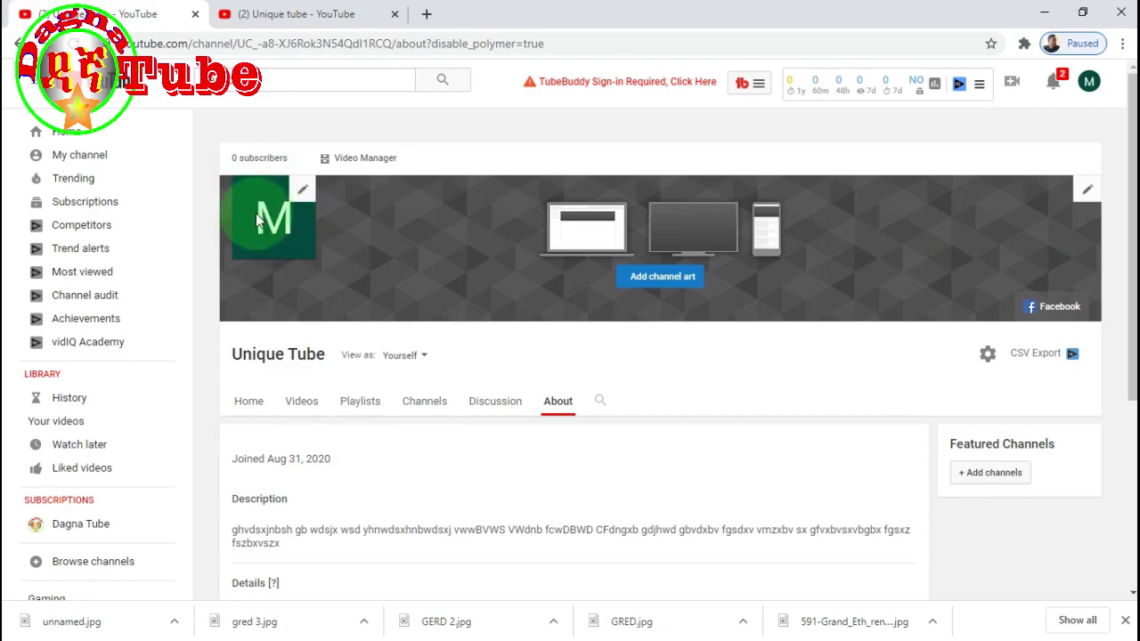
click(270, 20)
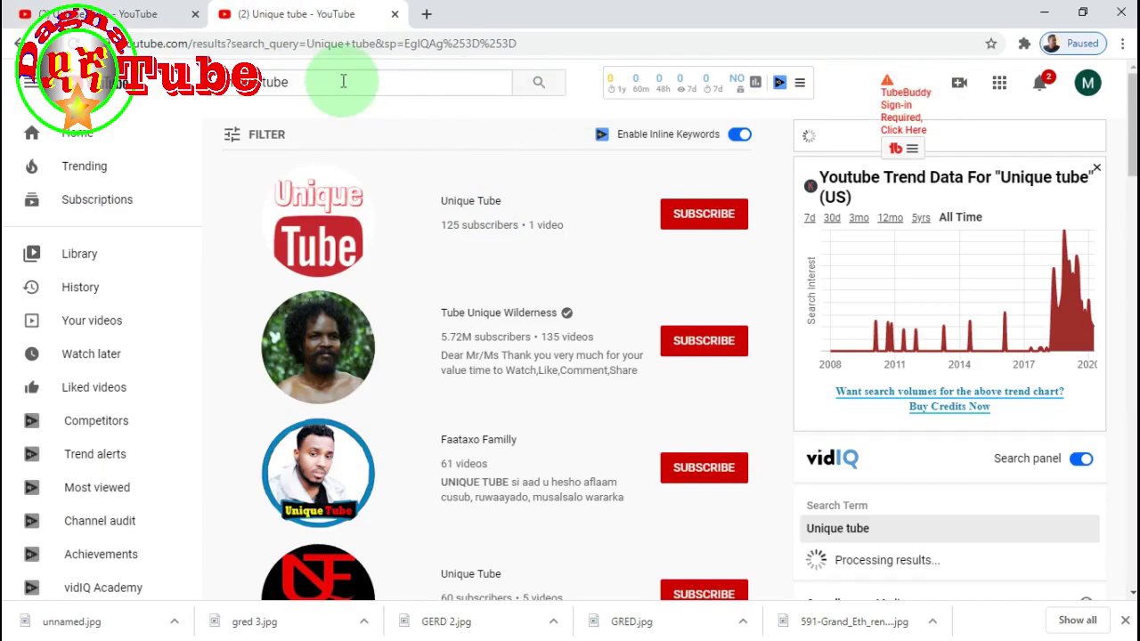
- Edit the Unique Tube channel icon, continuing to the Google Account profile picture page
drag(343, 81, 4, 93)
click(103, 13)
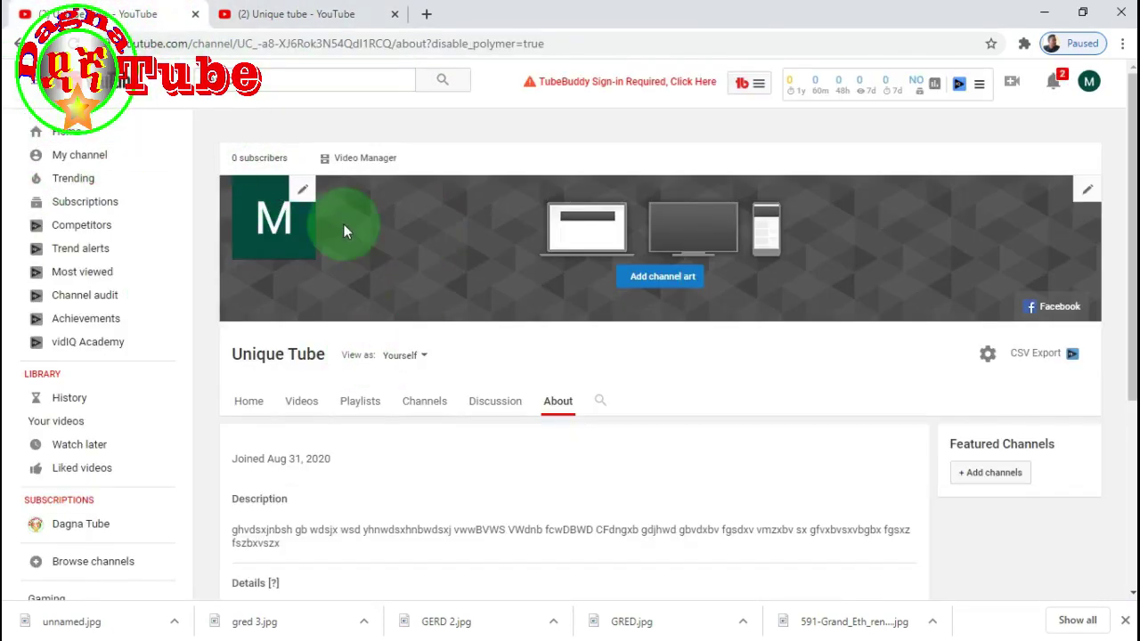
mouse_move(307, 203)
click(304, 190)
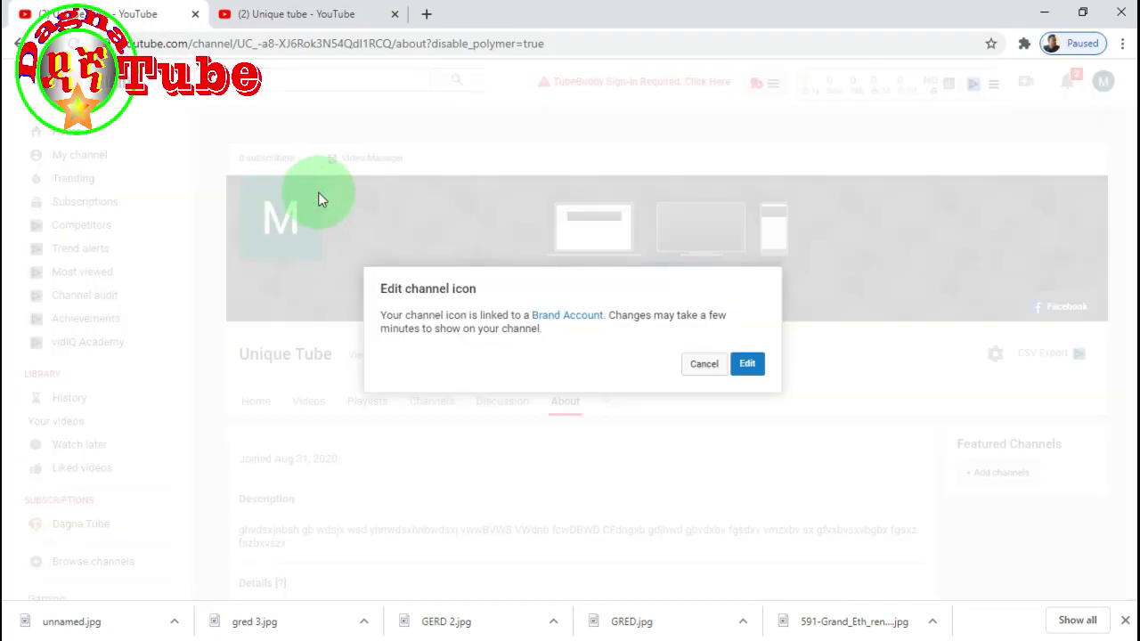
click(748, 364)
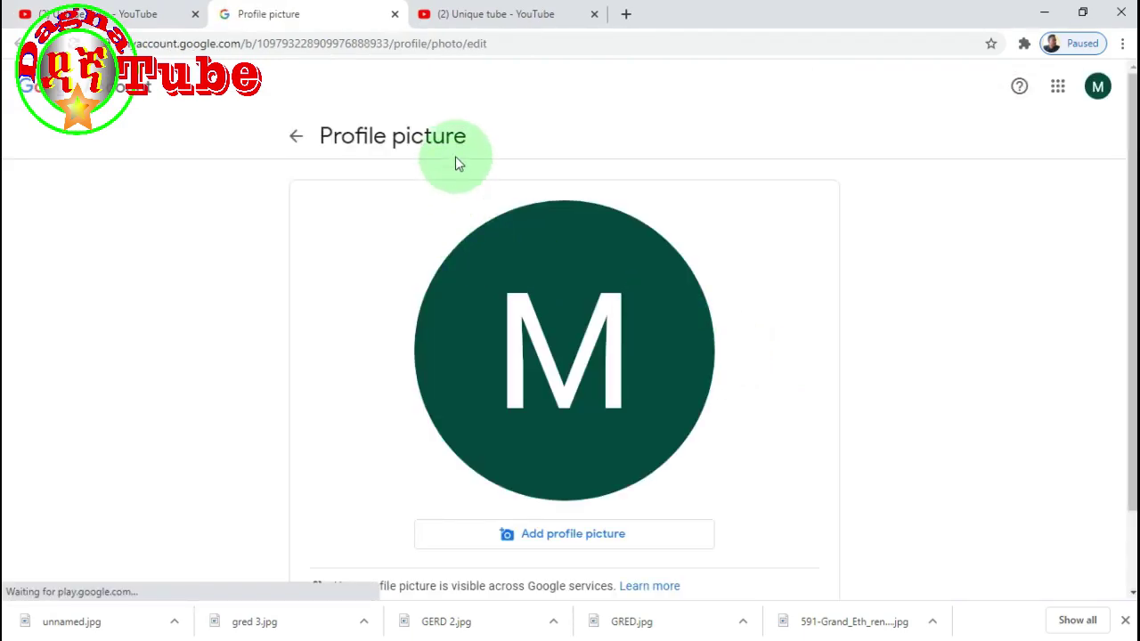
scroll(643, 353, down, 1)
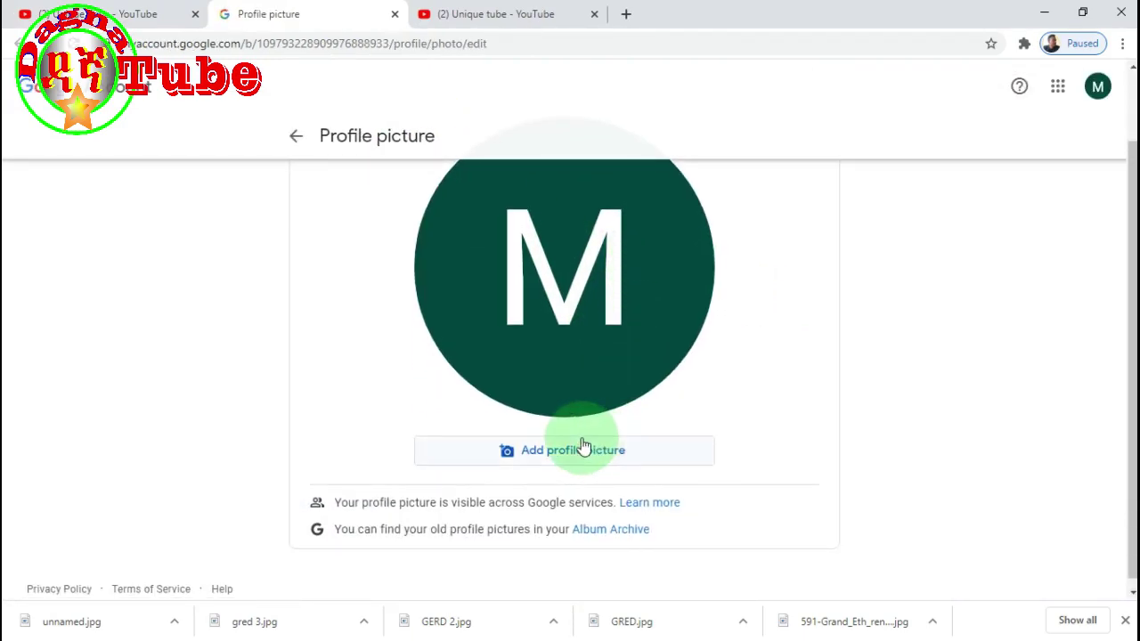
- Upload 'Do not do it 1', crop it to the red no-sign, and set it as the profile photo
click(616, 452)
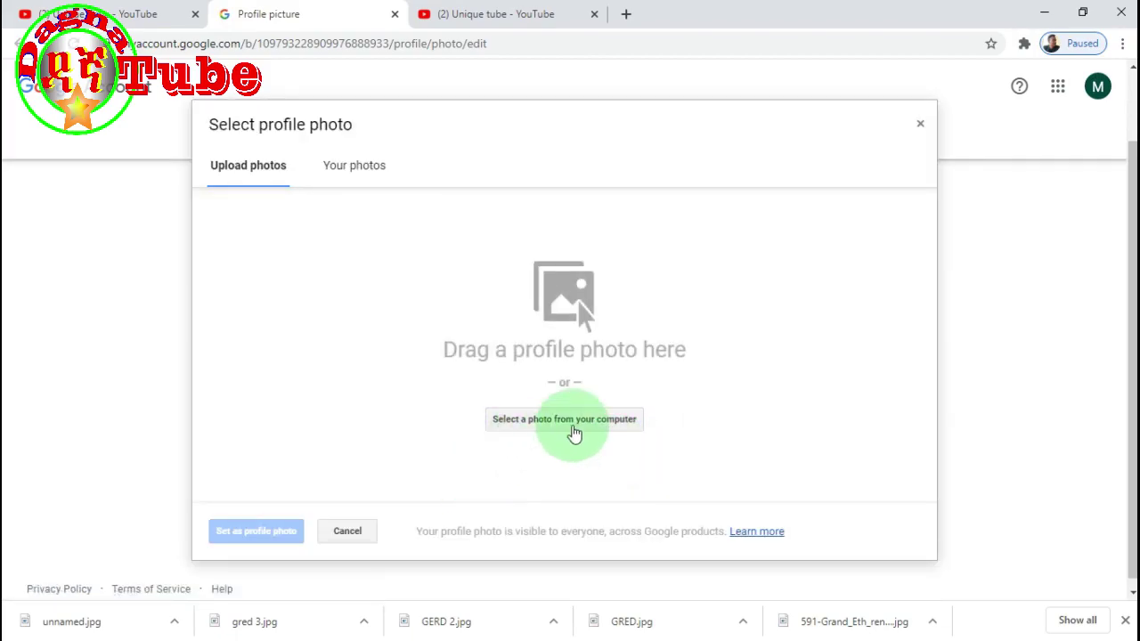
click(604, 415)
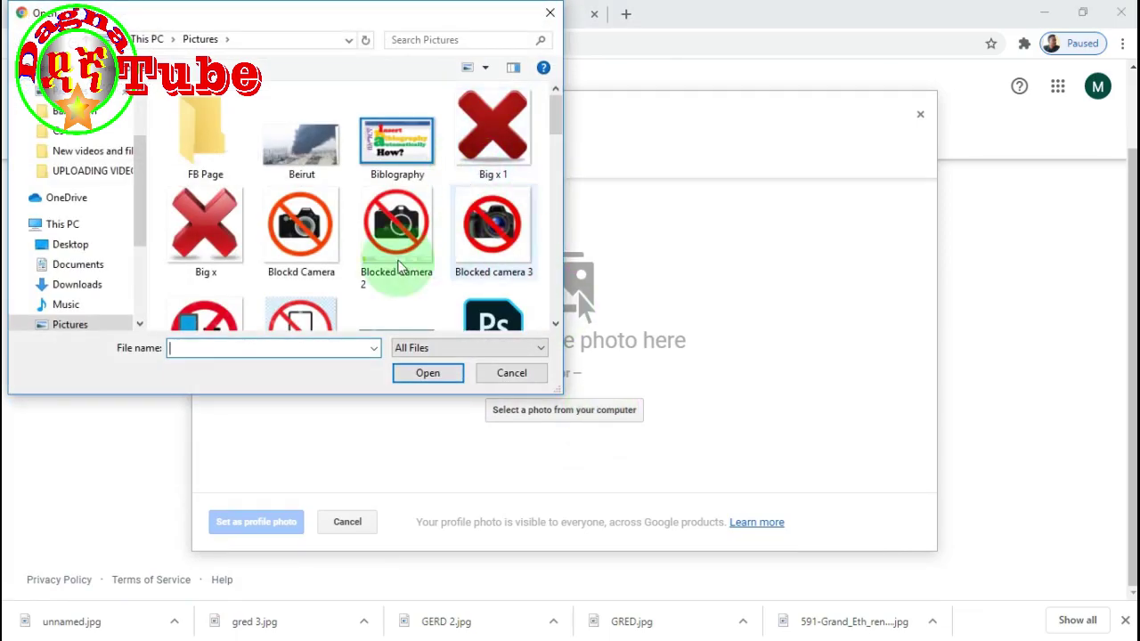
scroll(395, 245, down, 3)
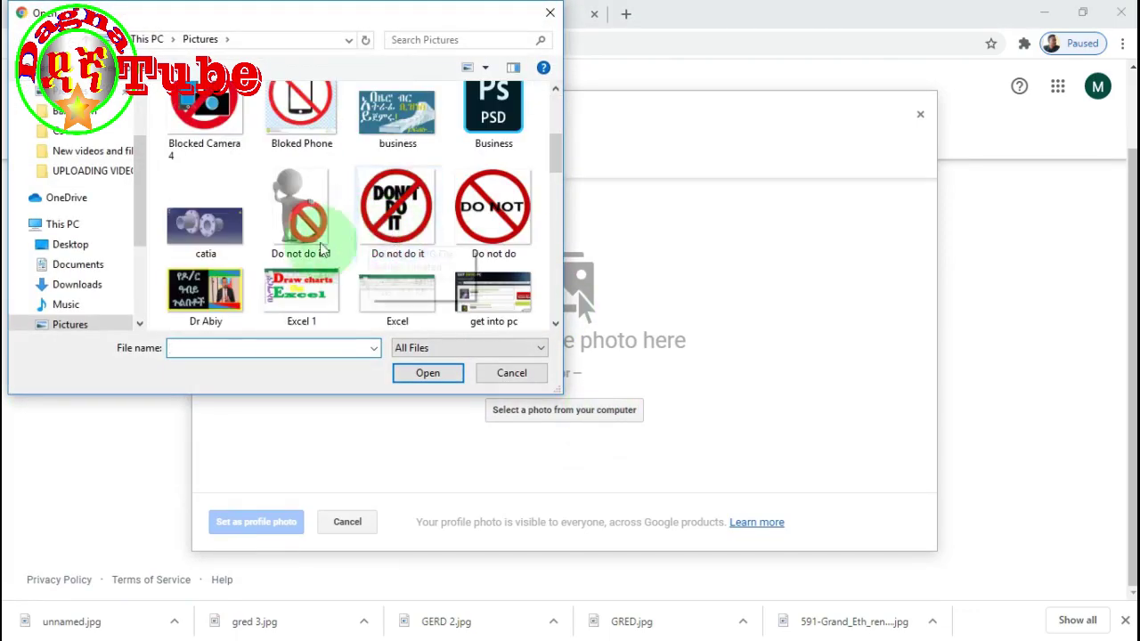
click(310, 228)
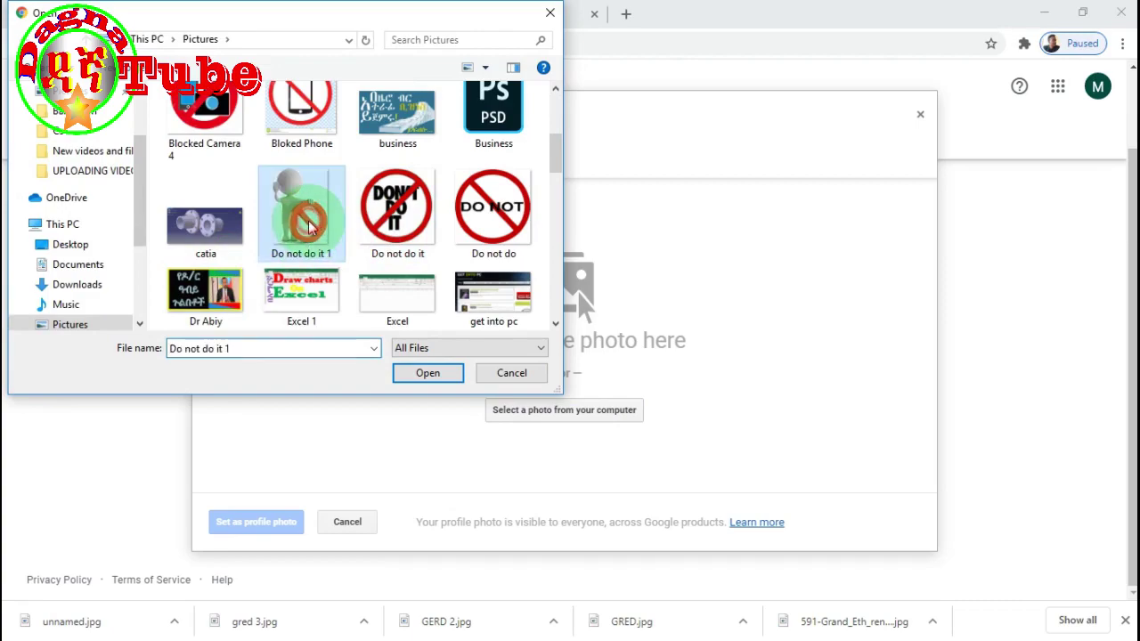
click(436, 375)
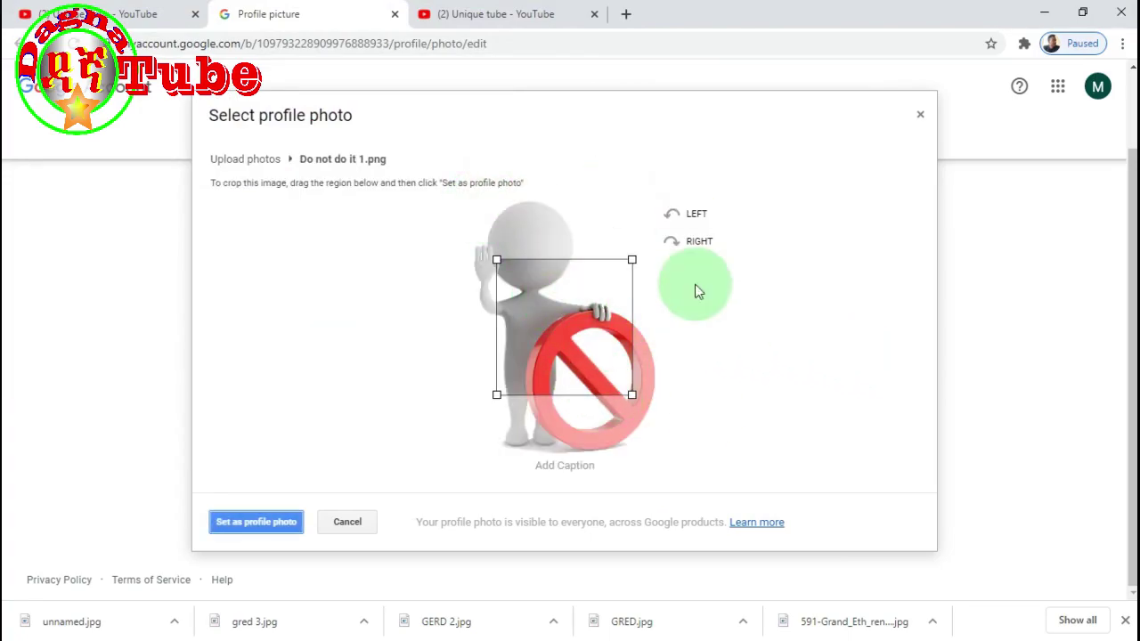
drag(573, 321, 575, 367)
click(262, 526)
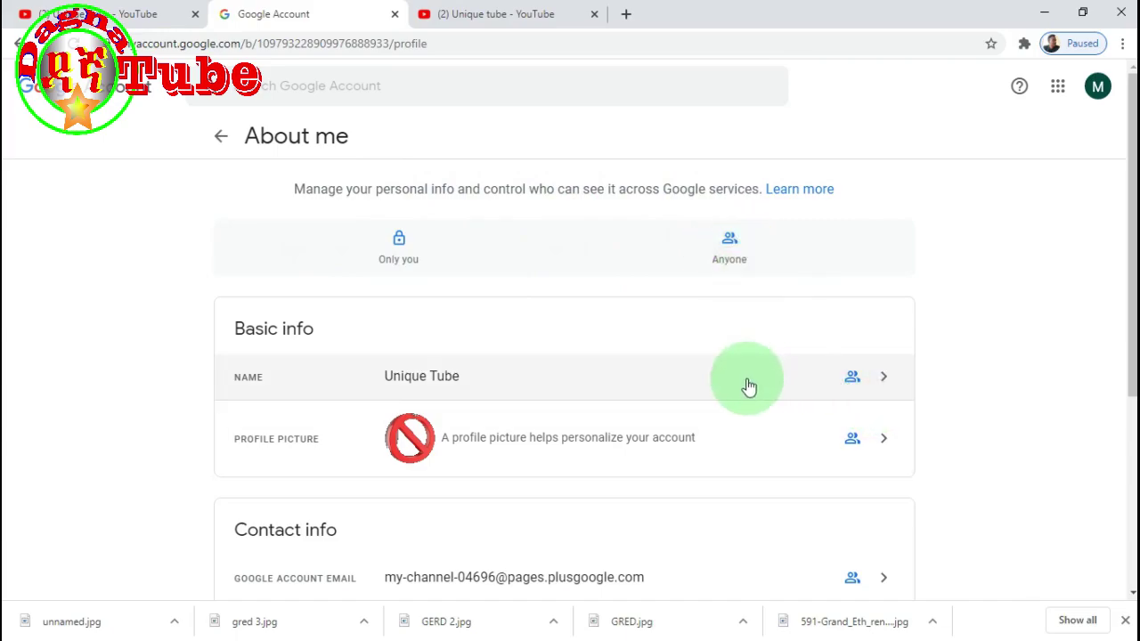
- Look at the account name details, then return to the About me page and browse it
scroll(784, 347, down, 2)
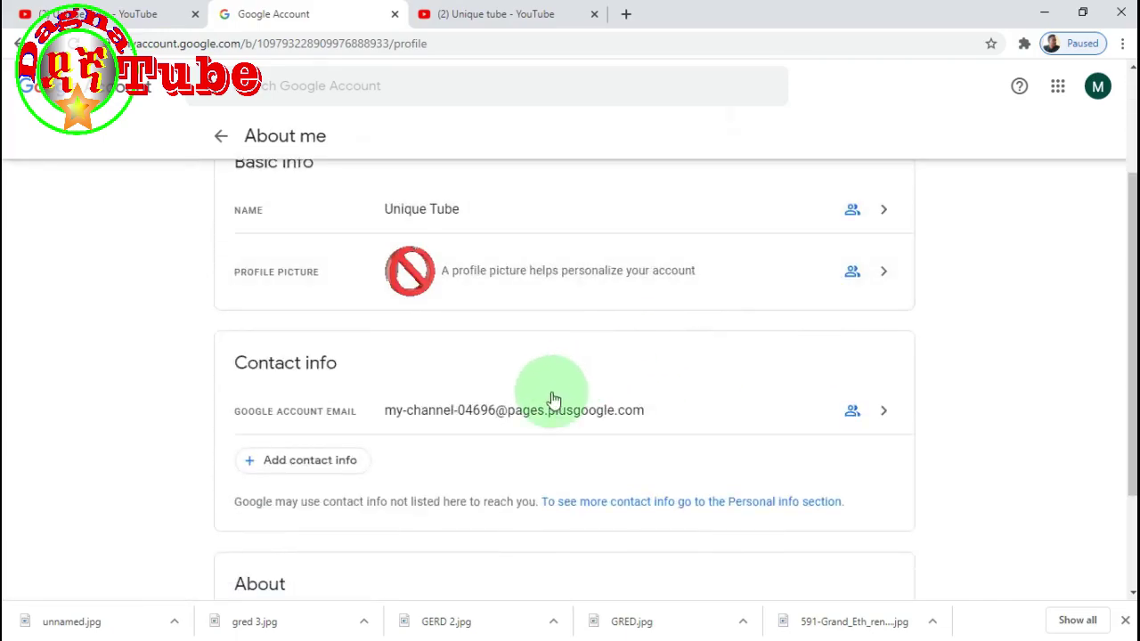
scroll(558, 408, down, 2)
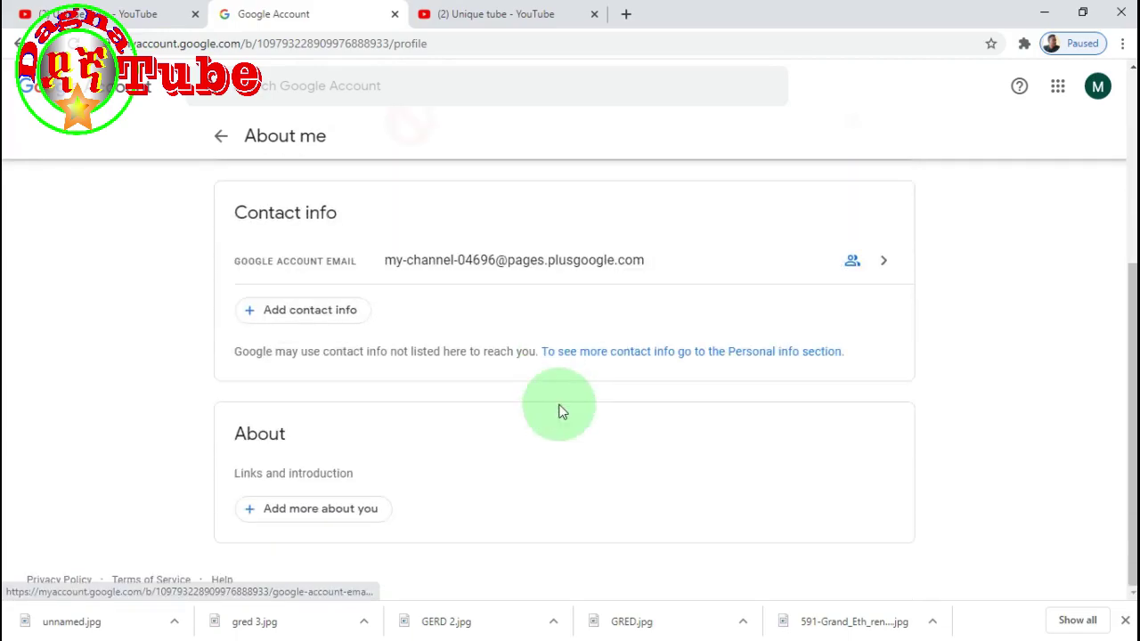
scroll(561, 410, up, 4)
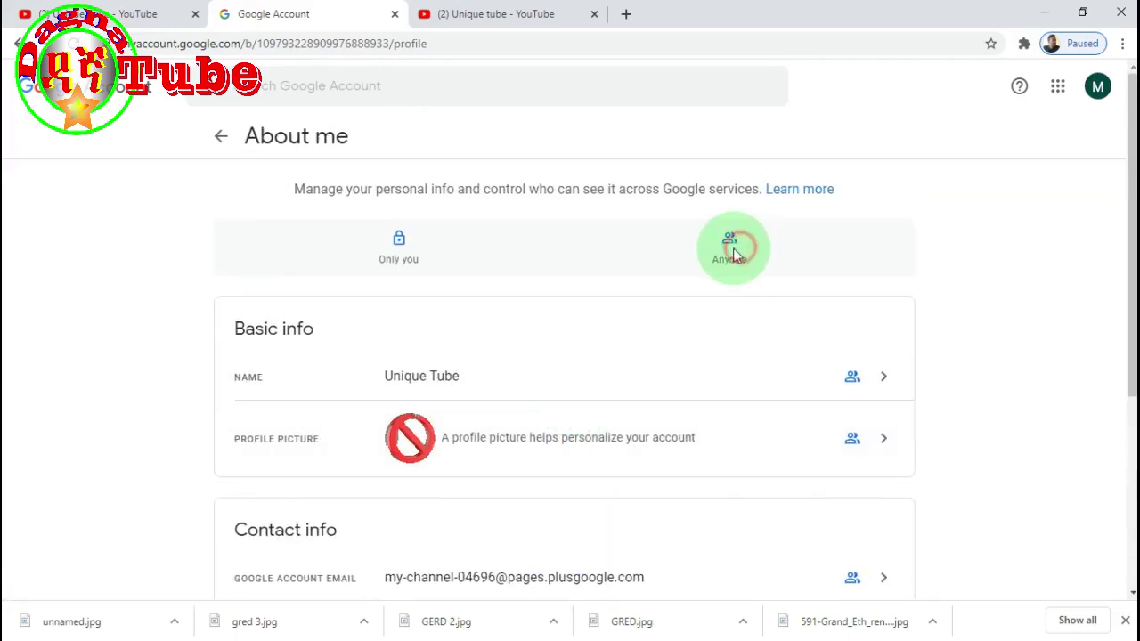
click(878, 375)
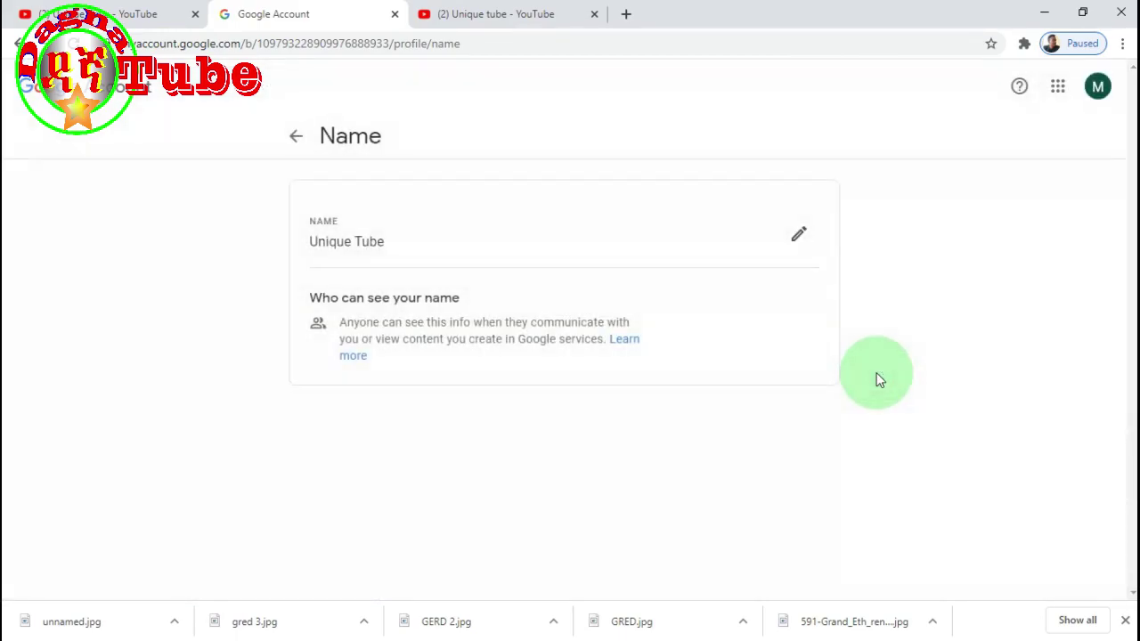
click(18, 42)
scroll(677, 383, down, 3)
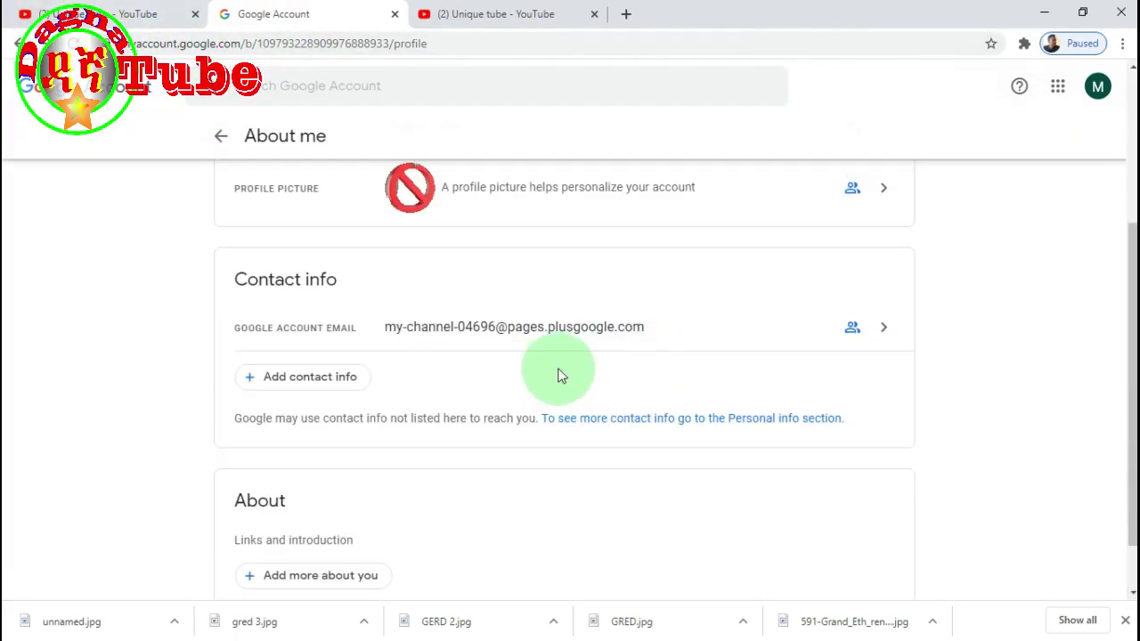
scroll(722, 383, up, 3)
scroll(659, 379, down, 3)
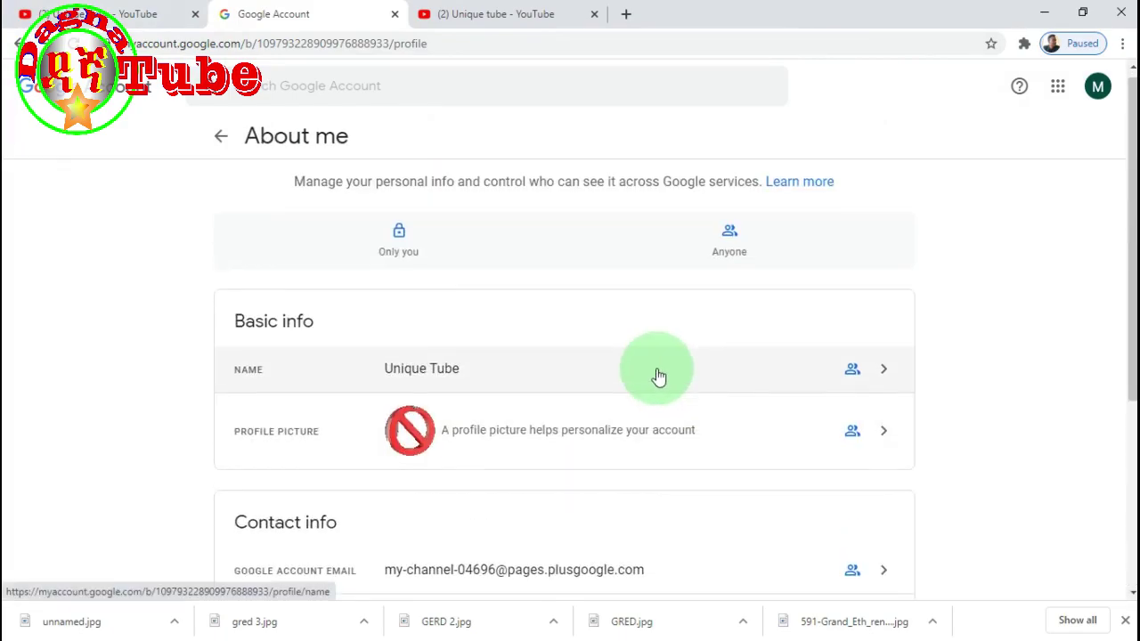
scroll(659, 406, up, 4)
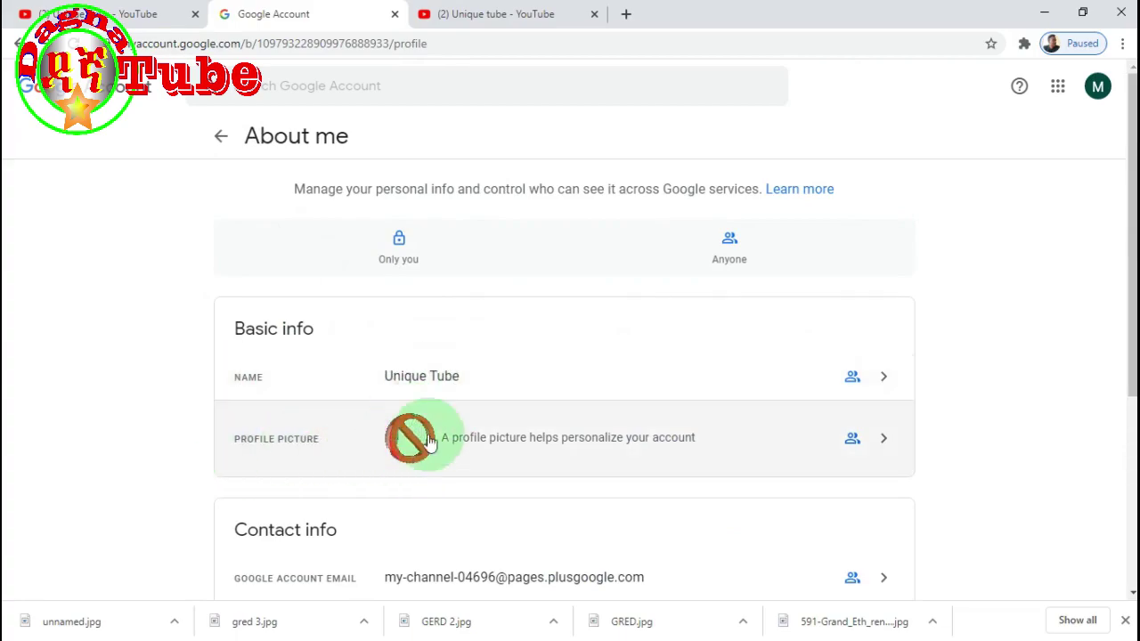
scroll(463, 418, down, 1)
scroll(418, 449, down, 1)
scroll(374, 432, down, 2)
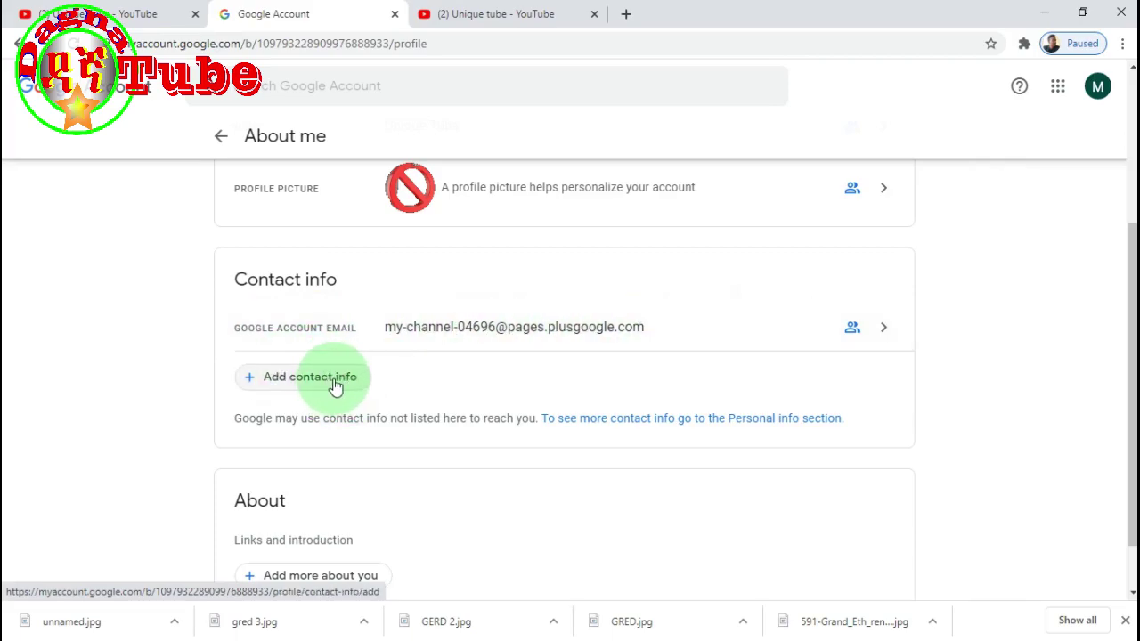
- Check the Add contact info and Add more about you options, returning to About me each time
click(336, 378)
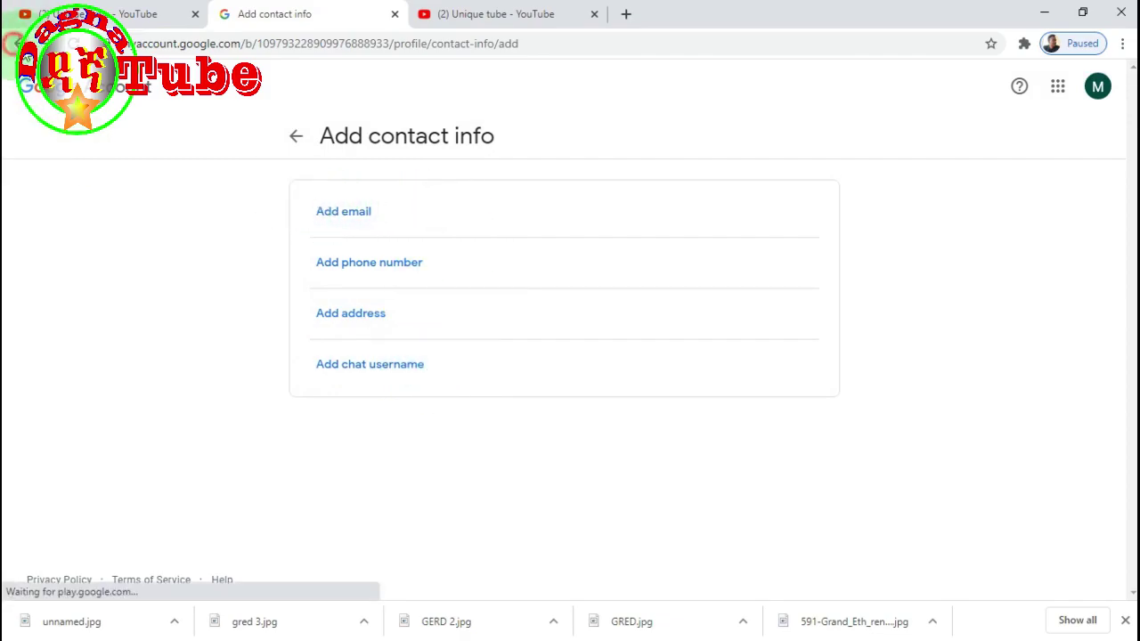
click(16, 43)
scroll(565, 402, down, 1)
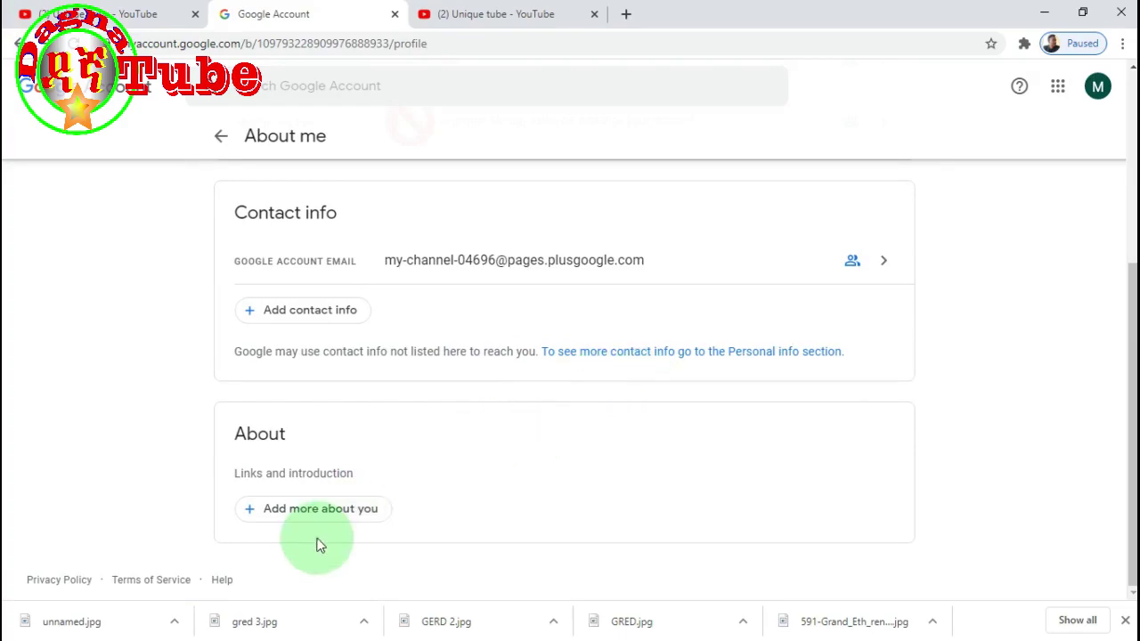
click(329, 509)
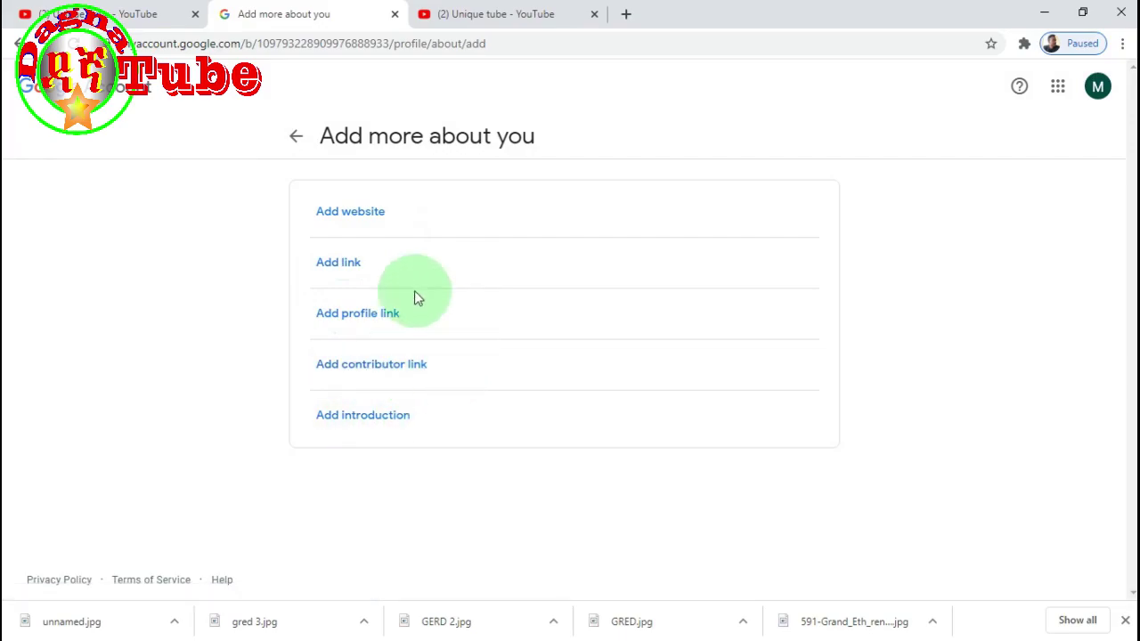
key(alt+Left)
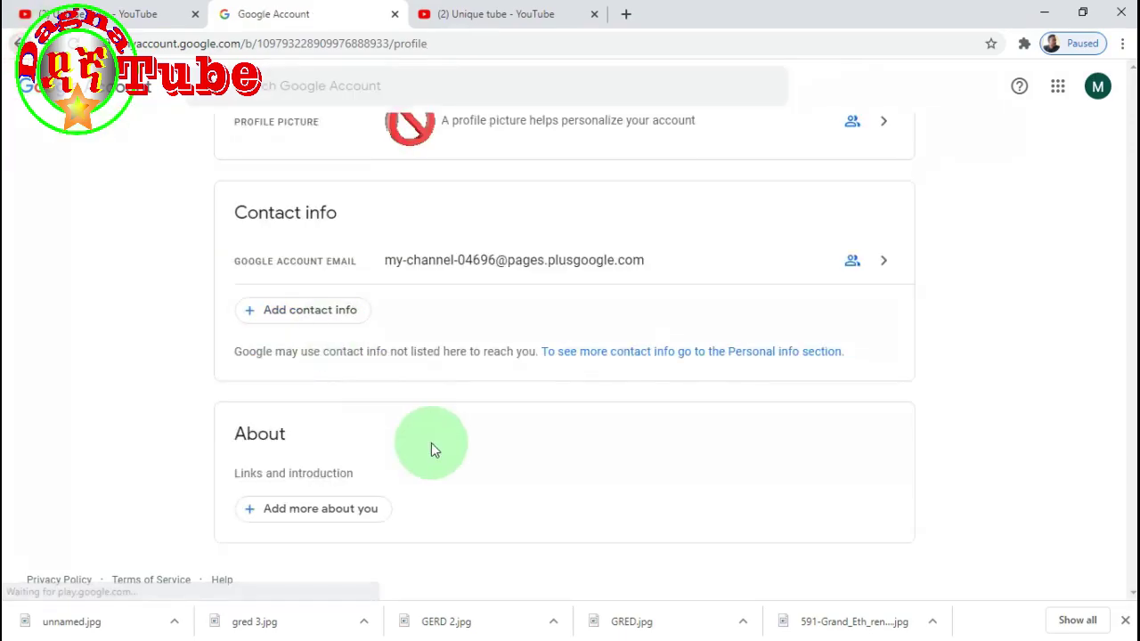
scroll(624, 384, up, 3)
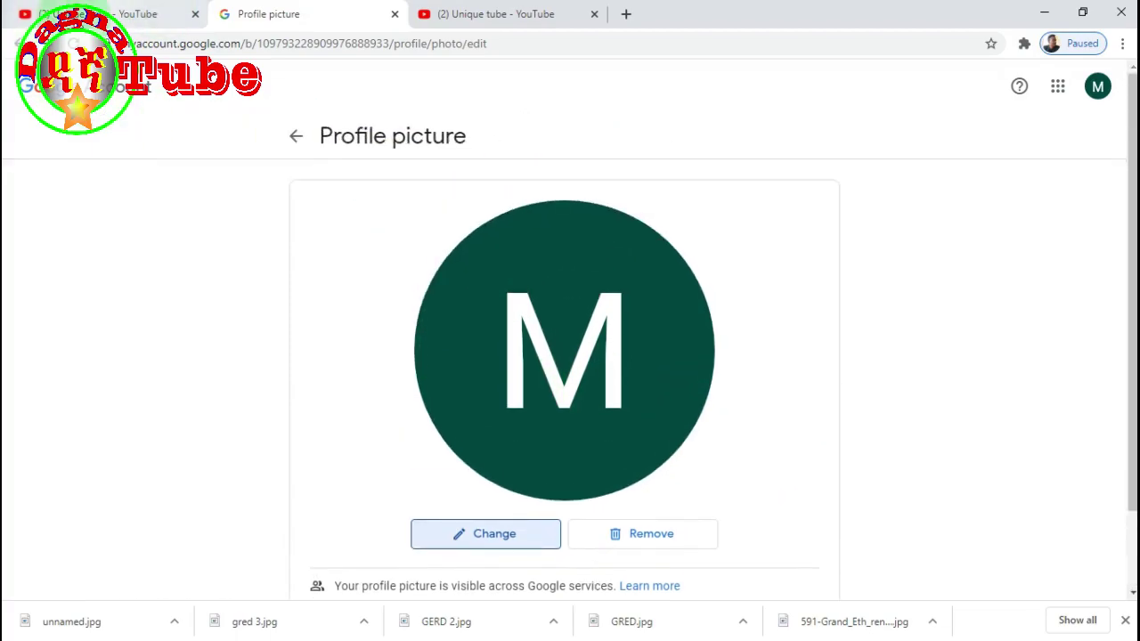
- Open the profile photo chooser and close it without changing the picture
scroll(691, 339, down, 1)
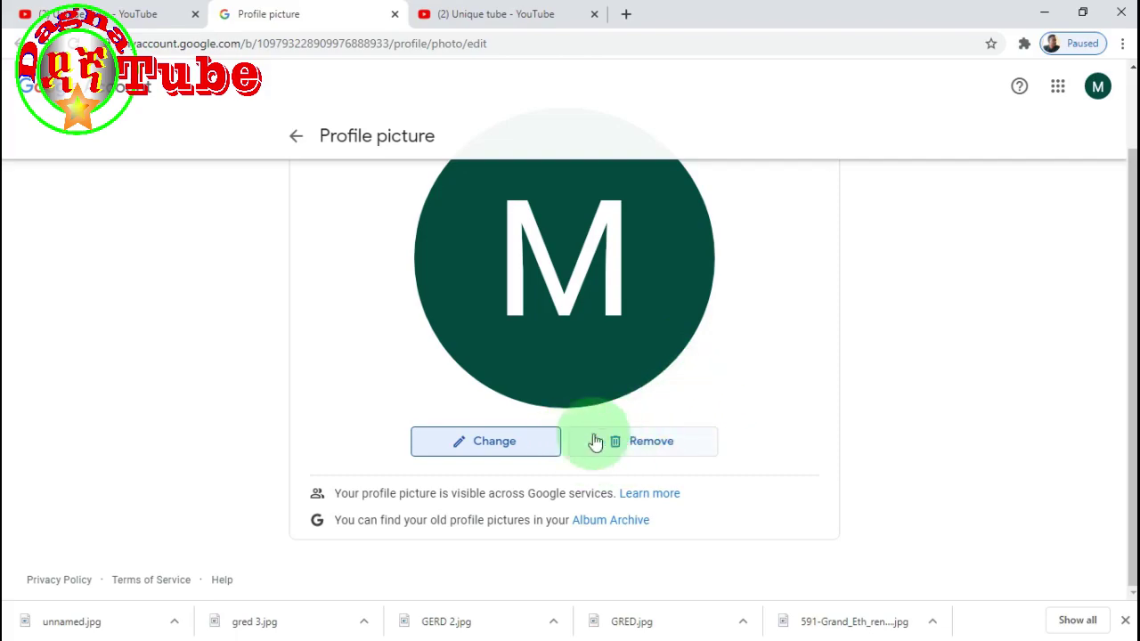
click(504, 456)
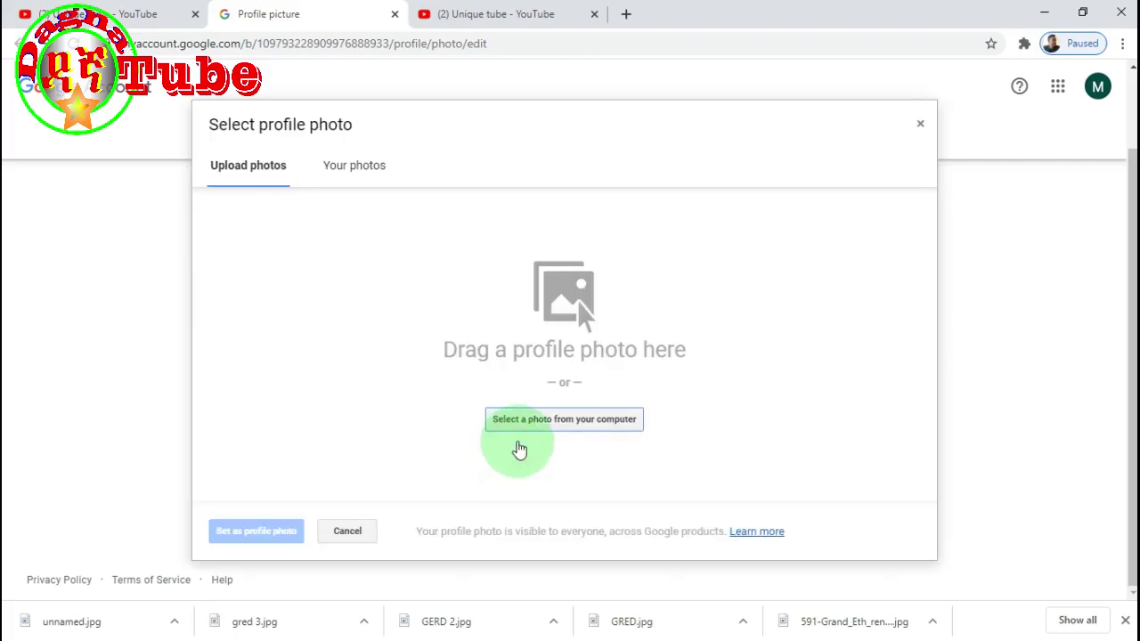
click(921, 124)
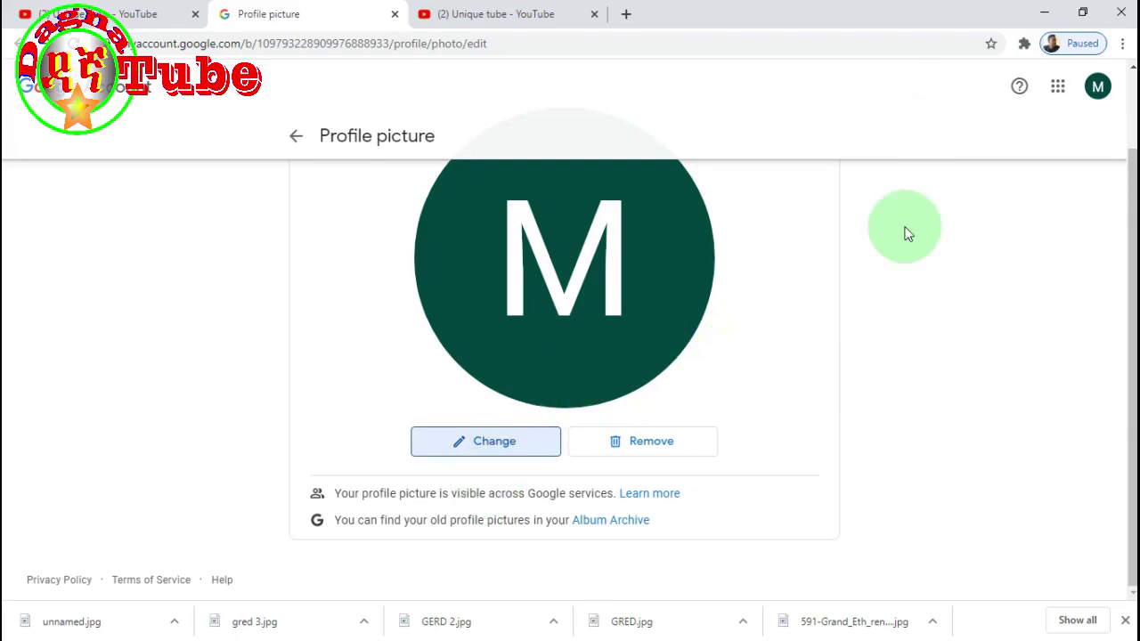
- Open the Unique Tube Brand Account details through Manage account
click(1098, 86)
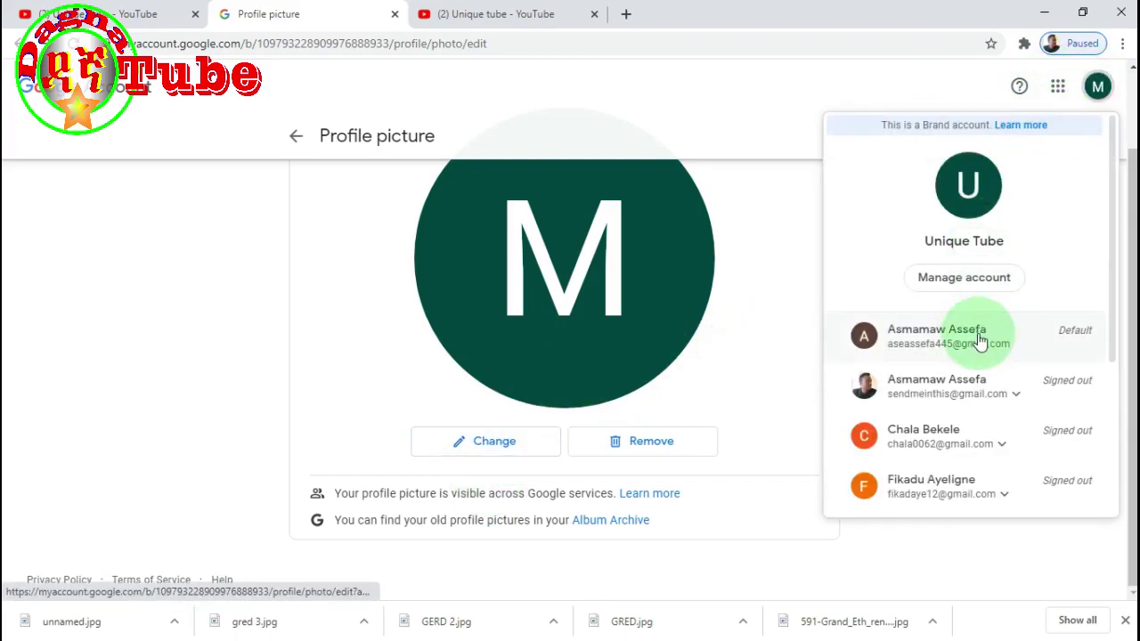
click(983, 275)
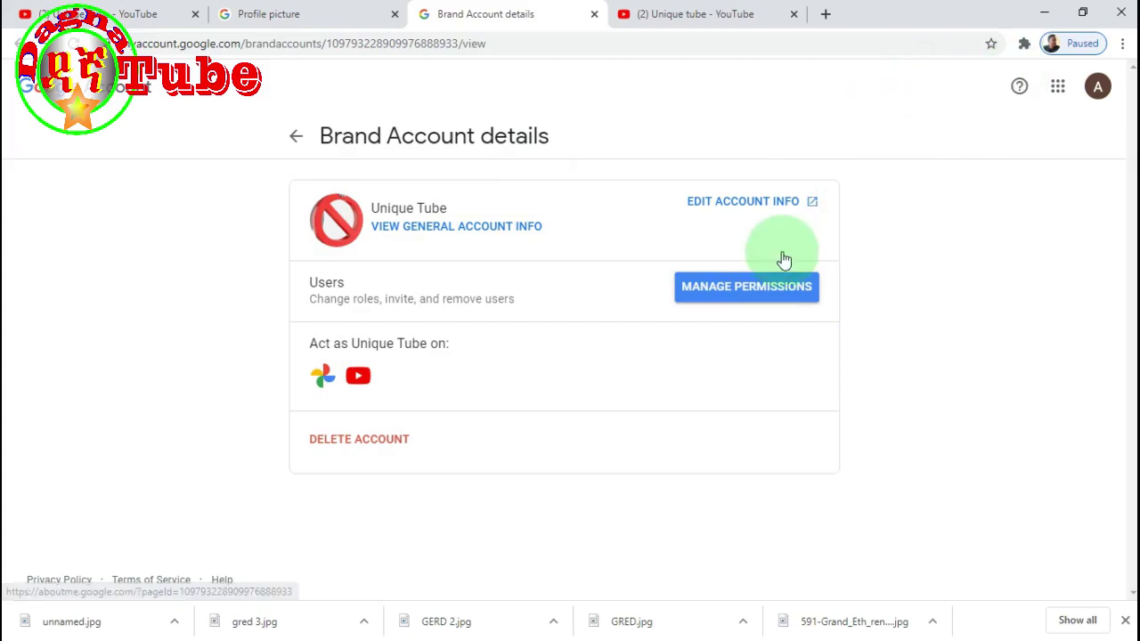
click(1098, 87)
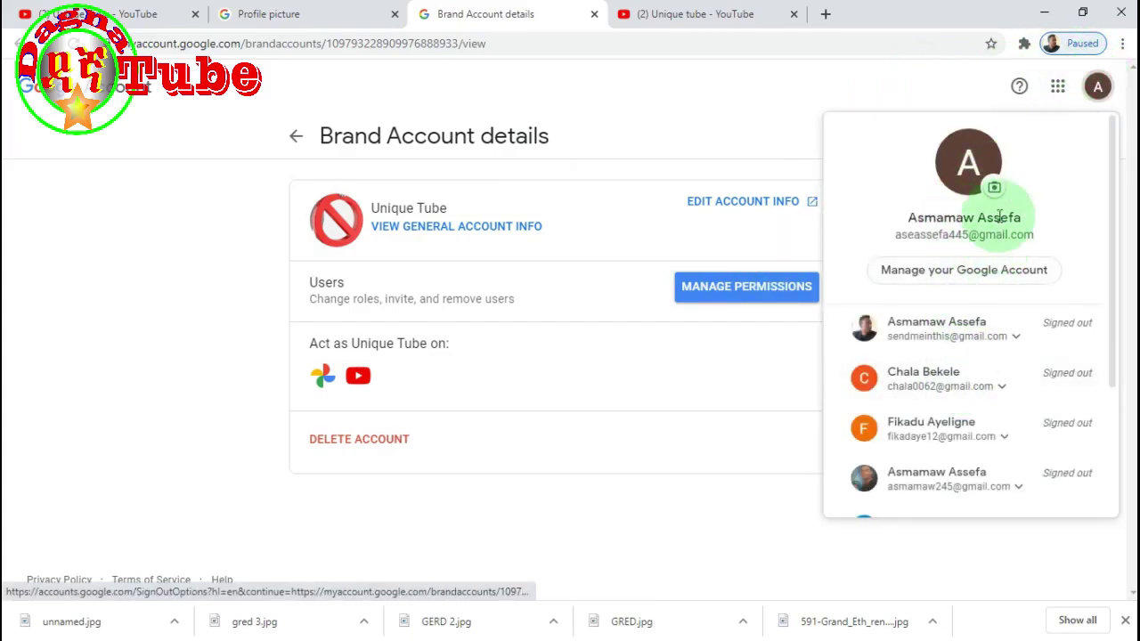
- Open Manage permissions for the brand account and enter the account password to verify
click(694, 141)
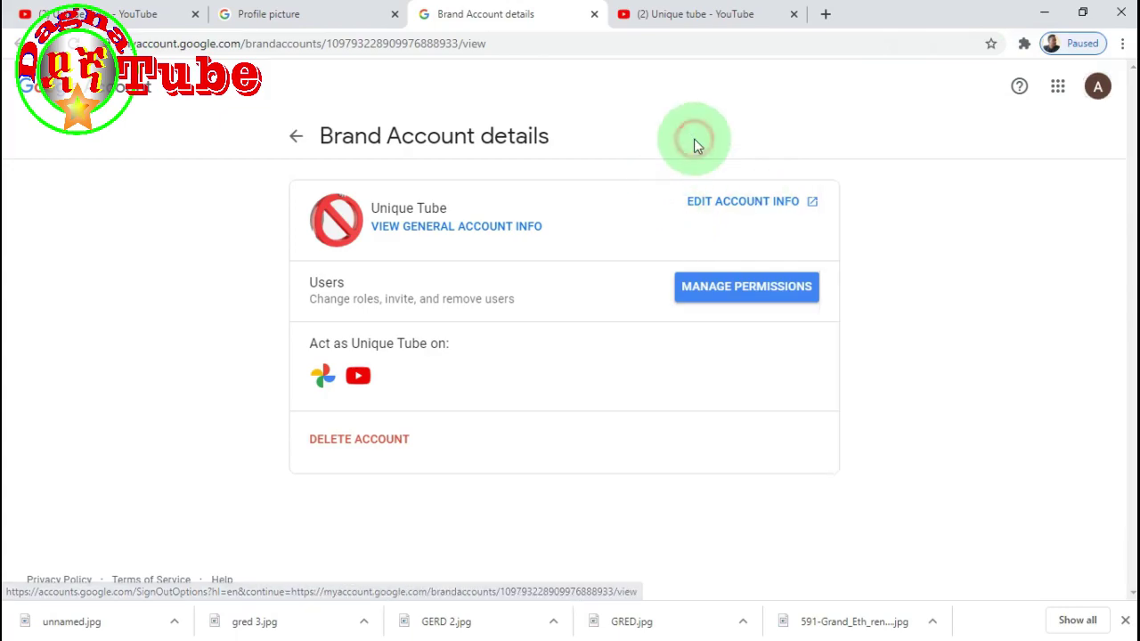
click(762, 290)
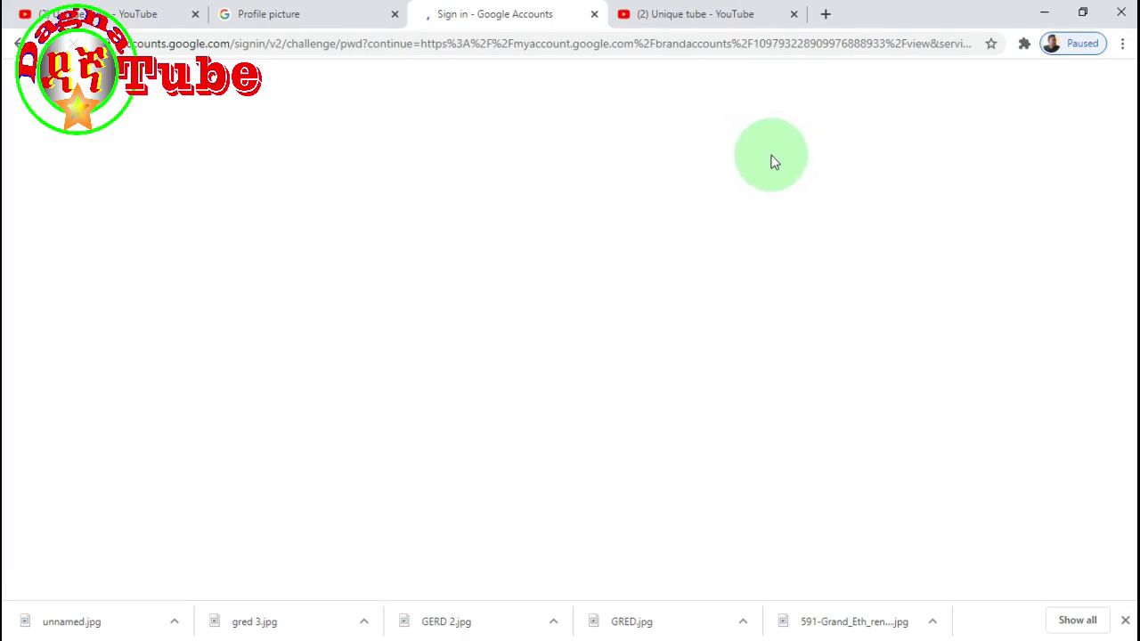
click(428, 314)
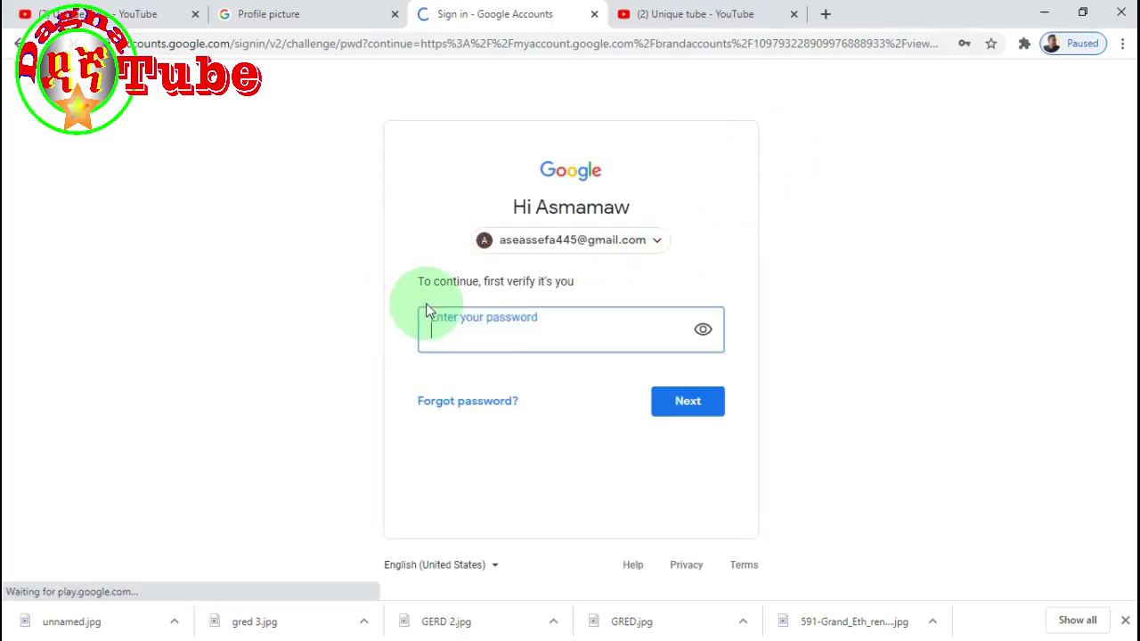
text(a)
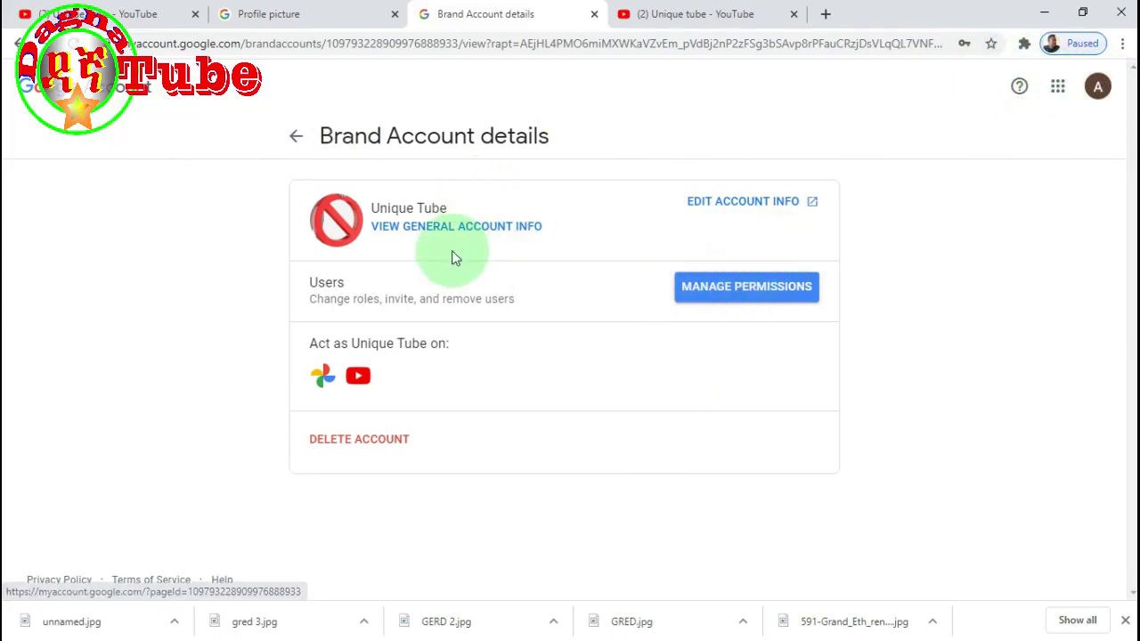
- Open Unique Tube's general account info home page
click(483, 228)
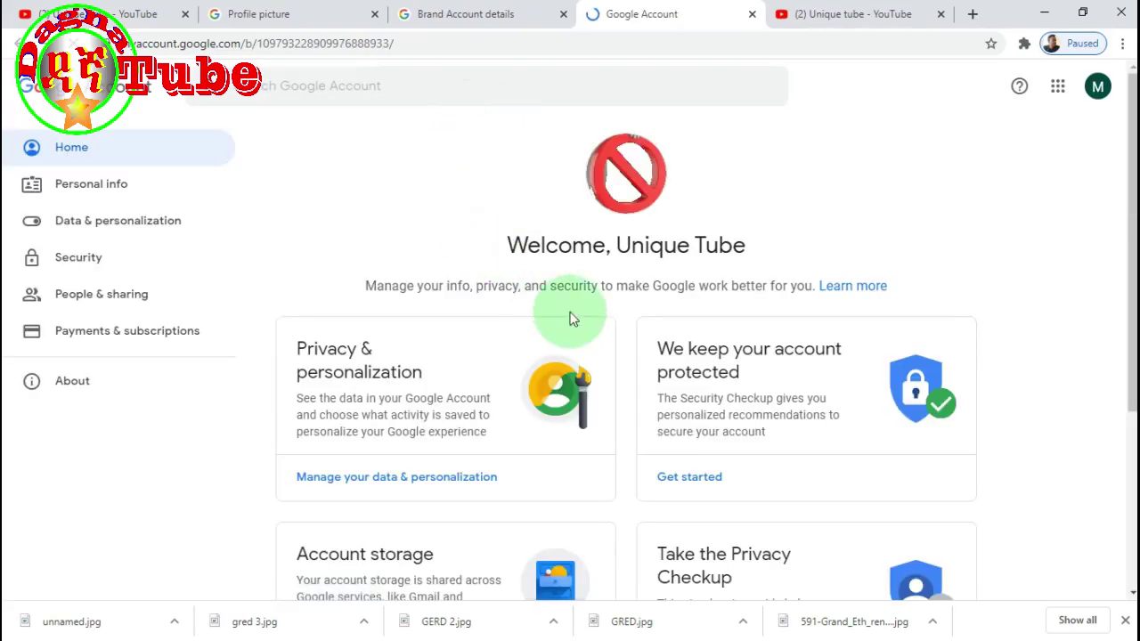
scroll(674, 259, down, 3)
scroll(674, 263, up, 3)
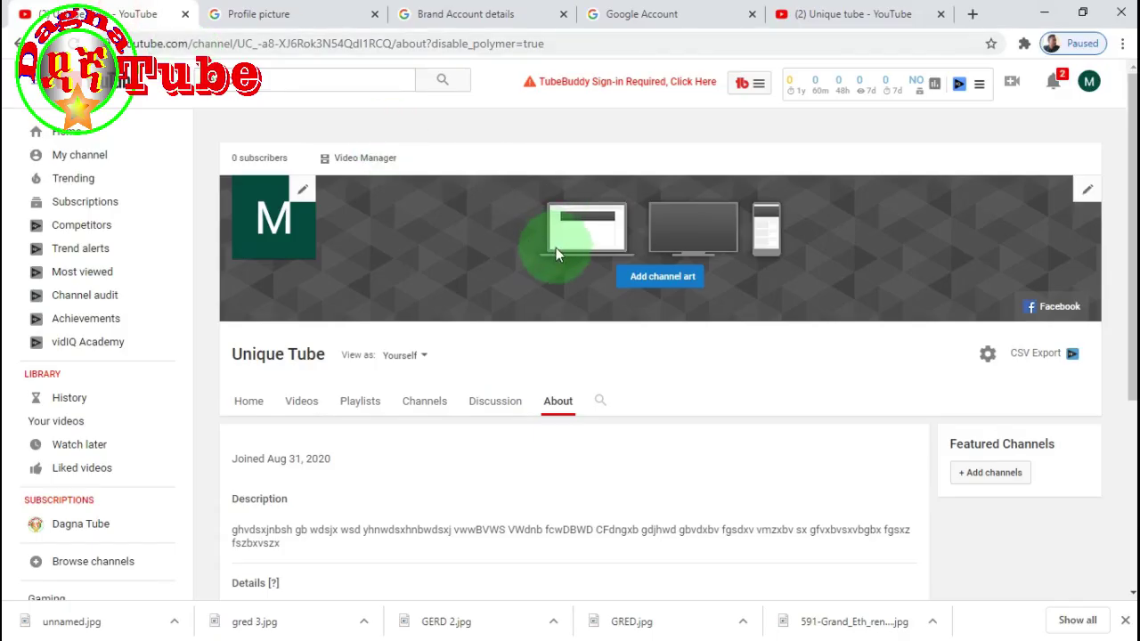
- Add a second custom channel link titled Twitter below Facebook and select its URL field
scroll(522, 348, down, 4)
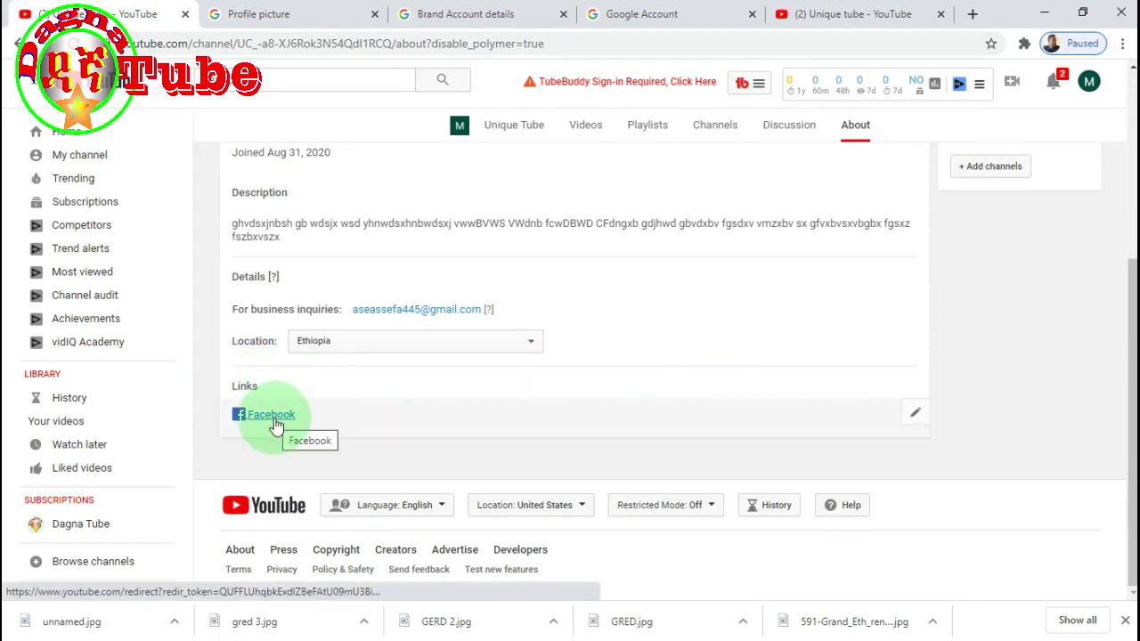
scroll(884, 287, up, 3)
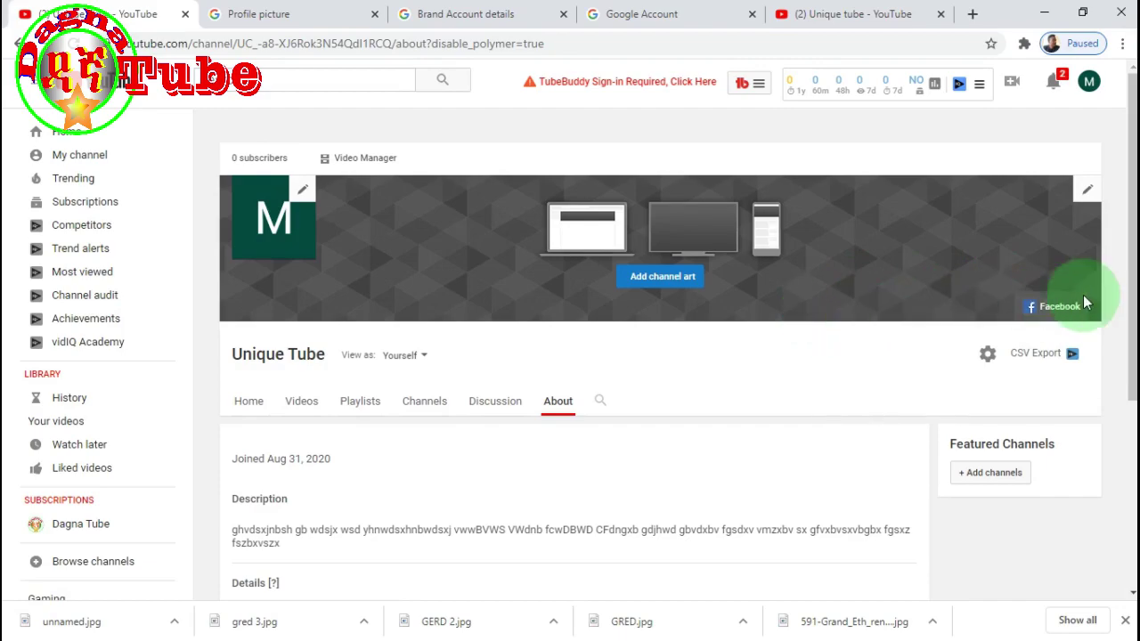
scroll(463, 360, down, 3)
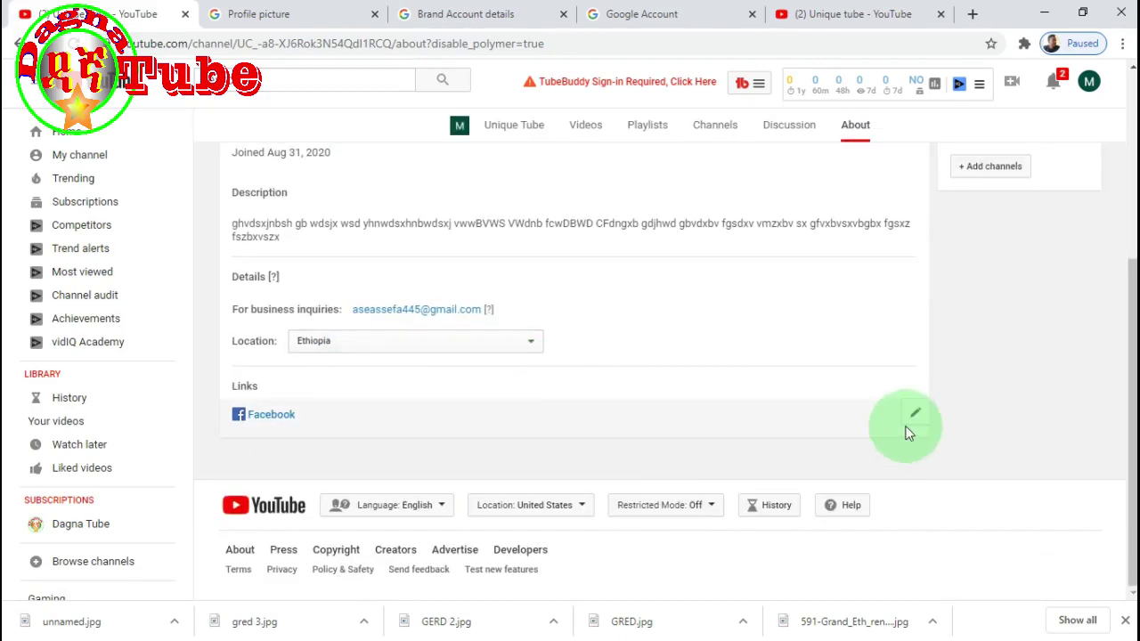
click(917, 416)
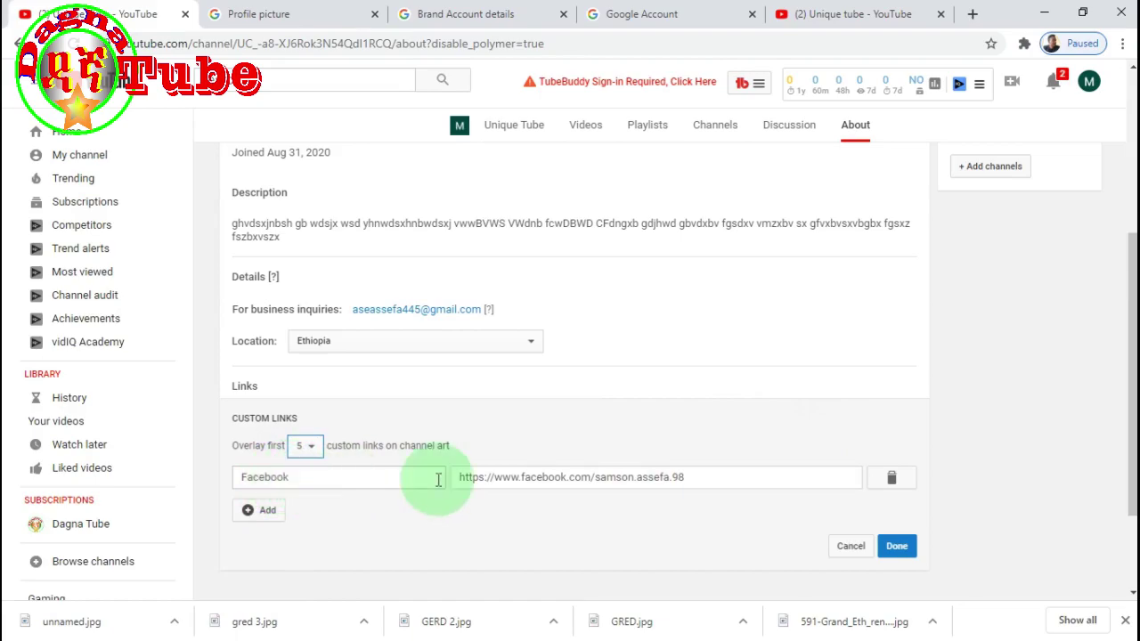
click(268, 512)
click(385, 477)
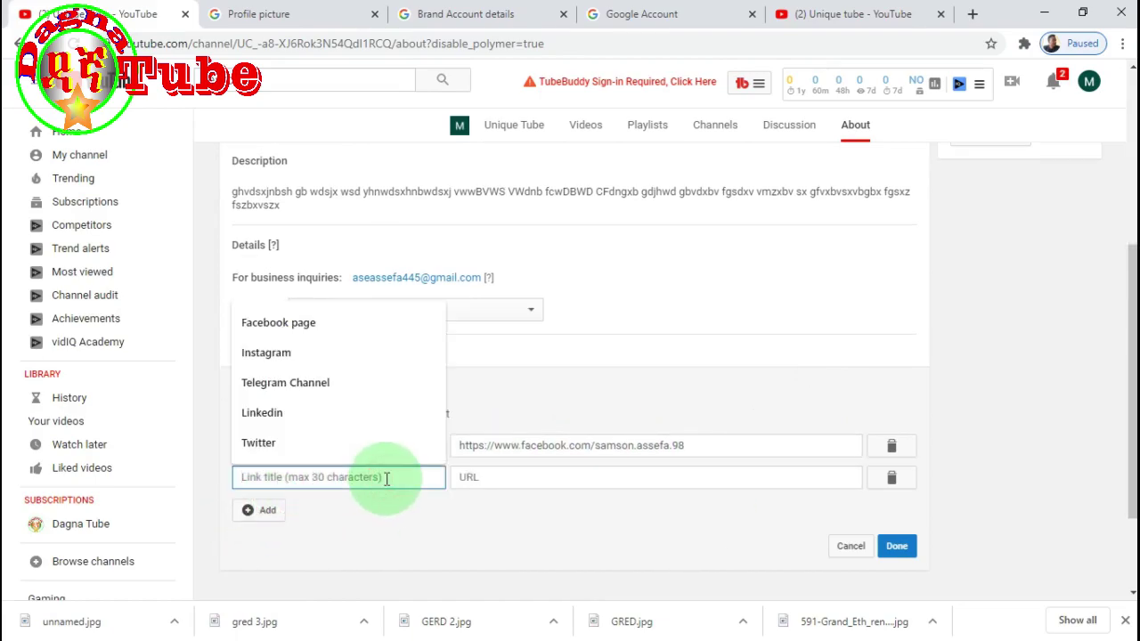
click(269, 443)
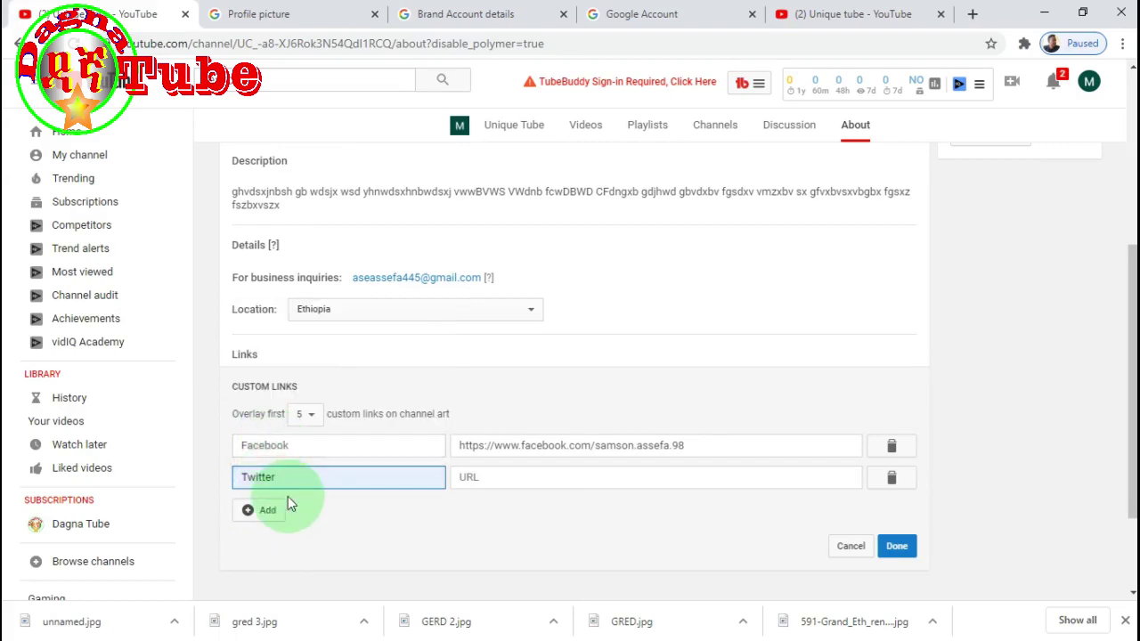
click(528, 478)
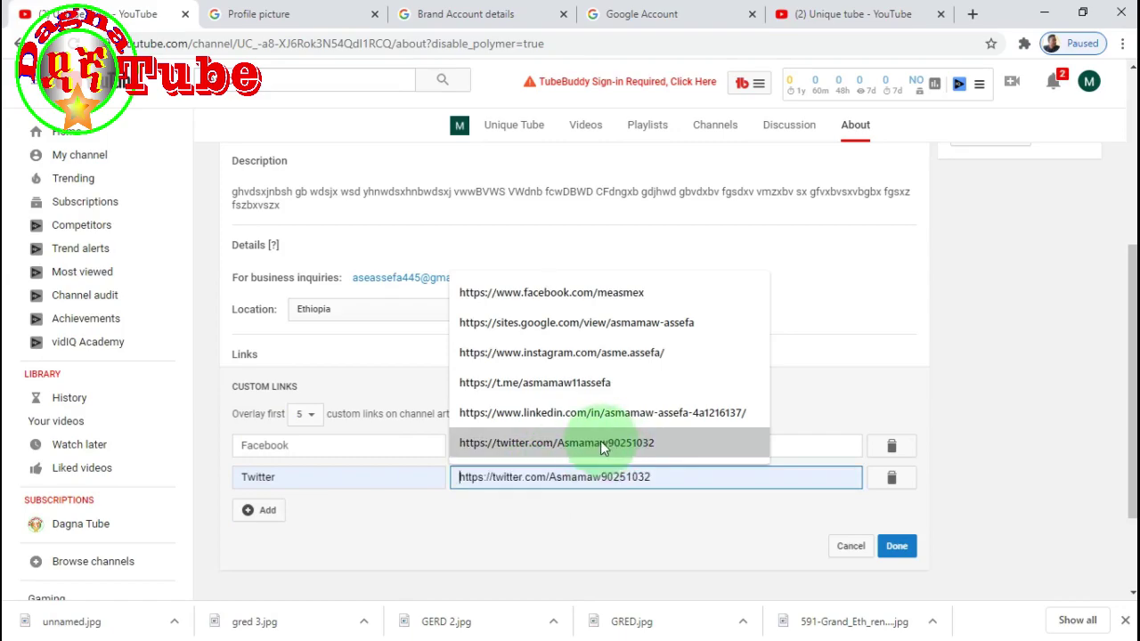
- Load google.com in the Brand Account details tab
click(479, 14)
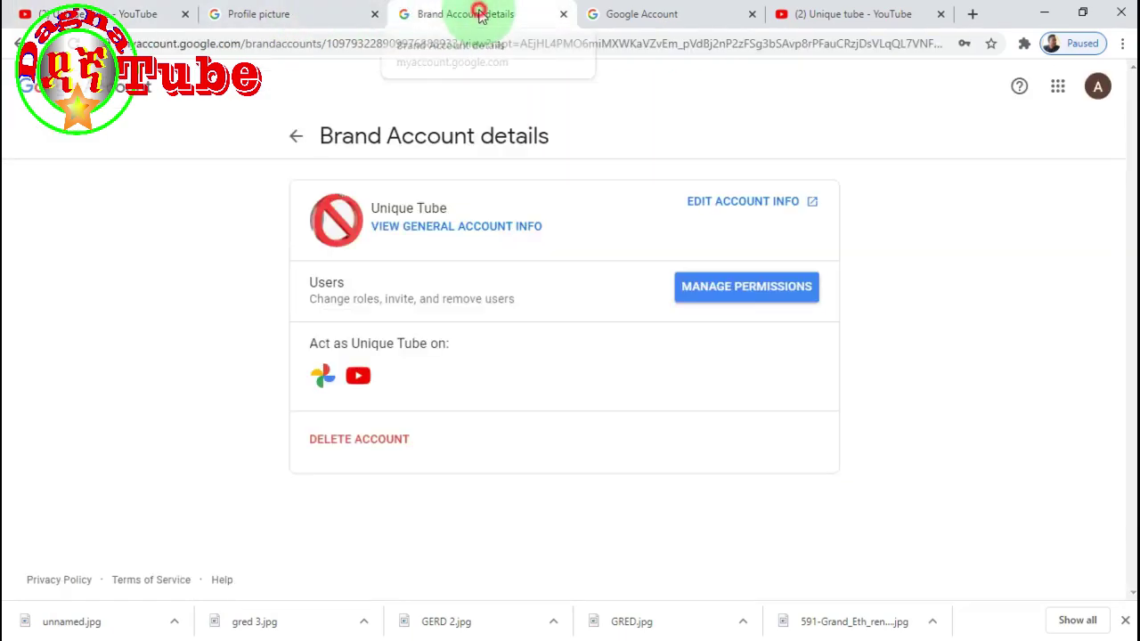
click(647, 43)
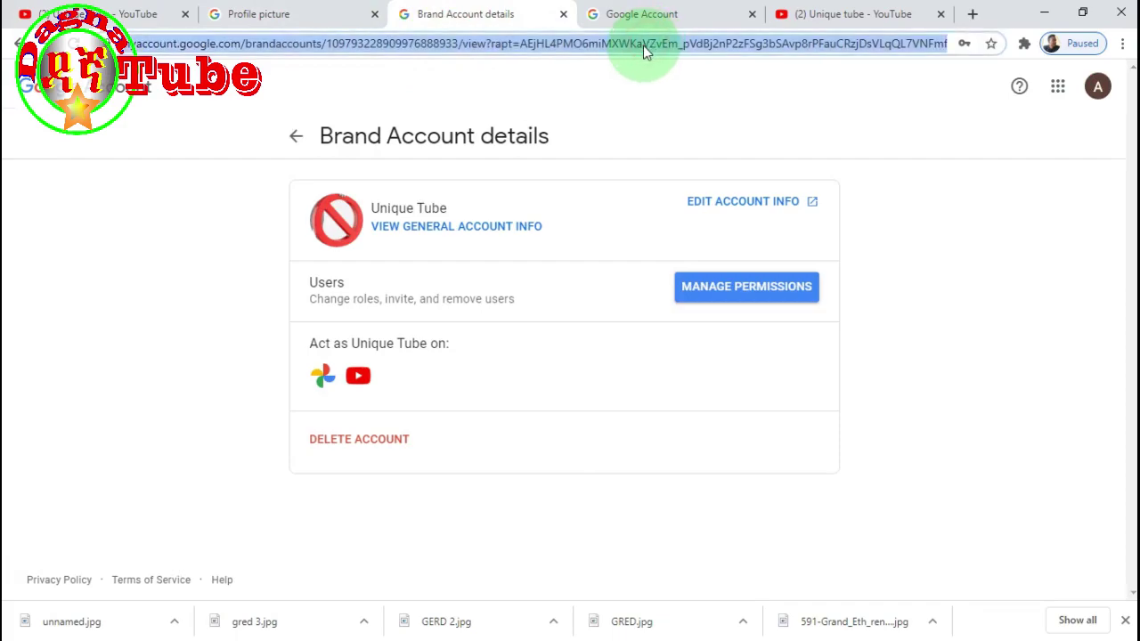
text(google.com)
key(Return)
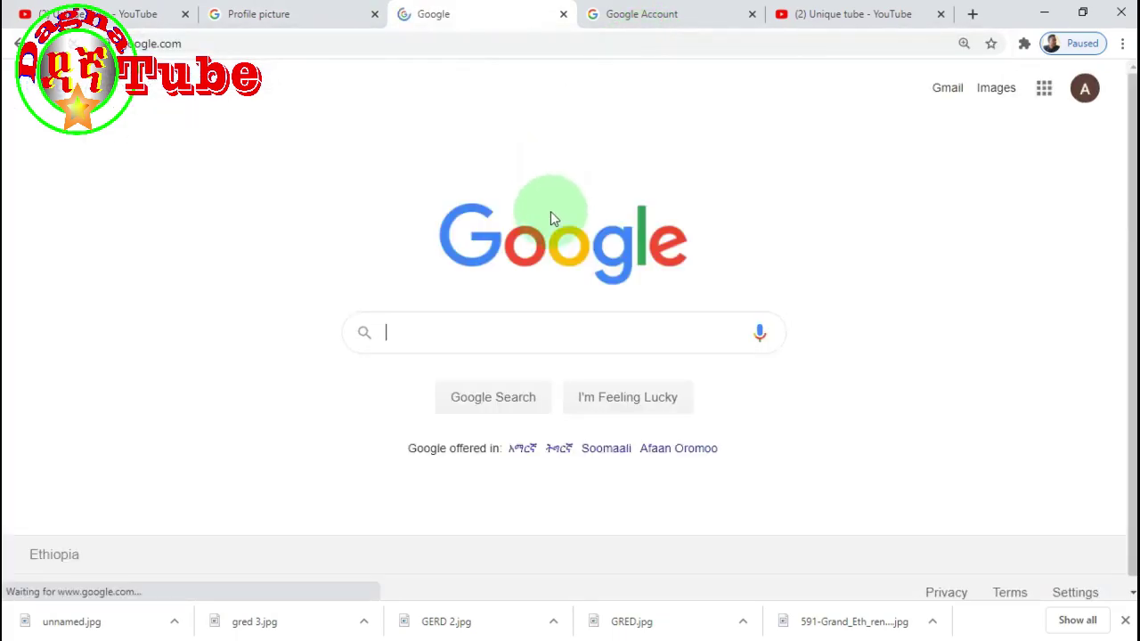
- Search for 'twitter login' and open the 'Log in - Twitter' result
click(397, 332)
text(tw)
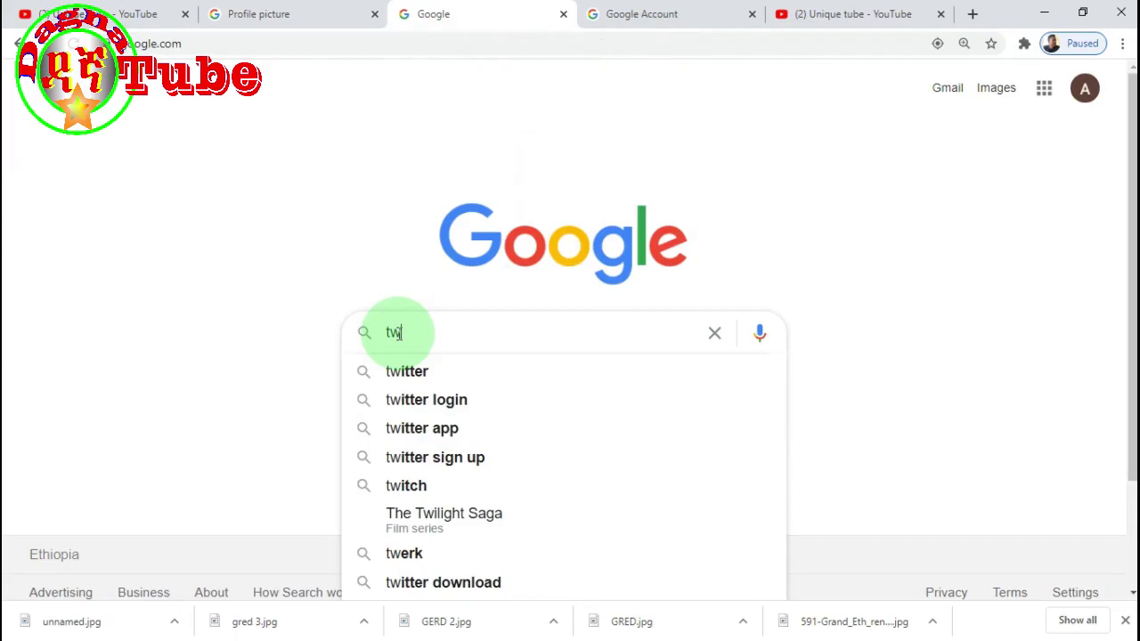
text(i)
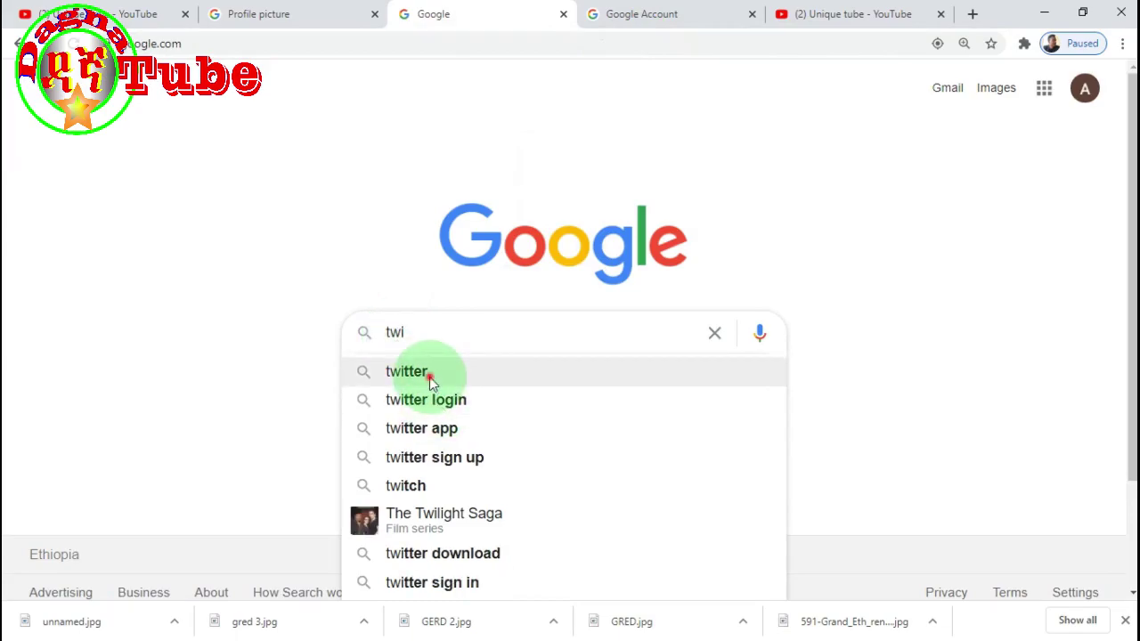
click(428, 374)
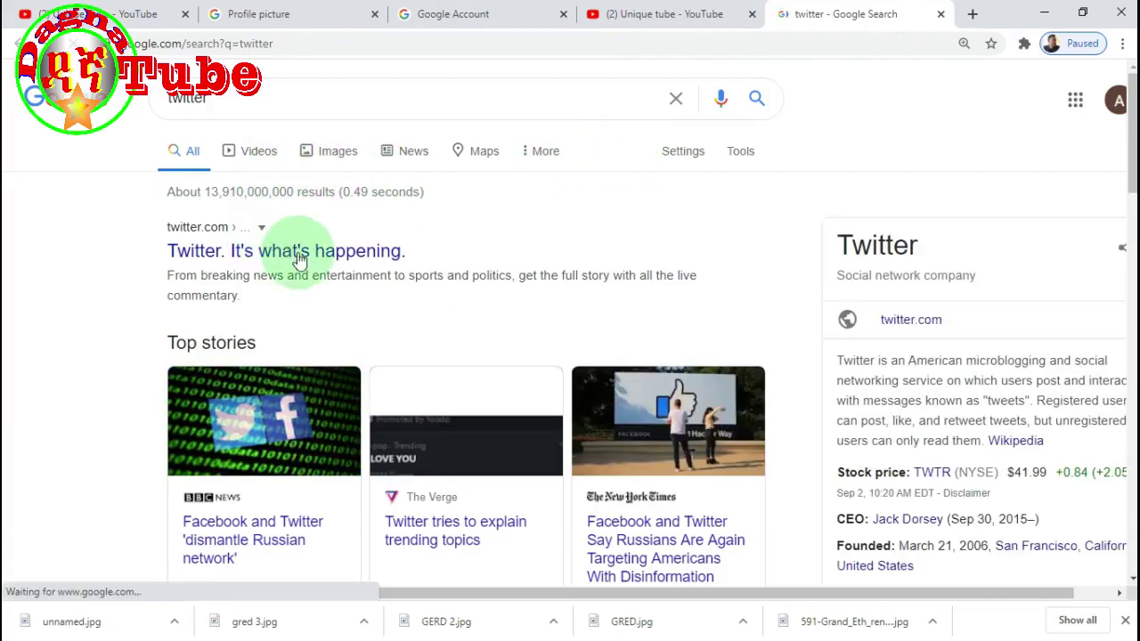
click(258, 98)
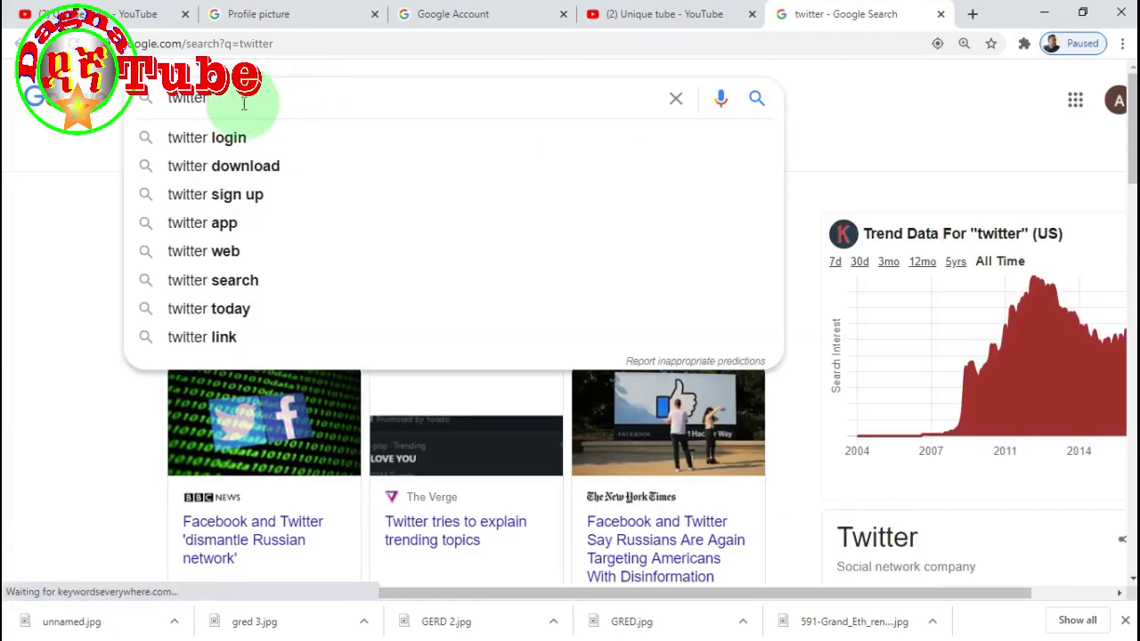
click(195, 137)
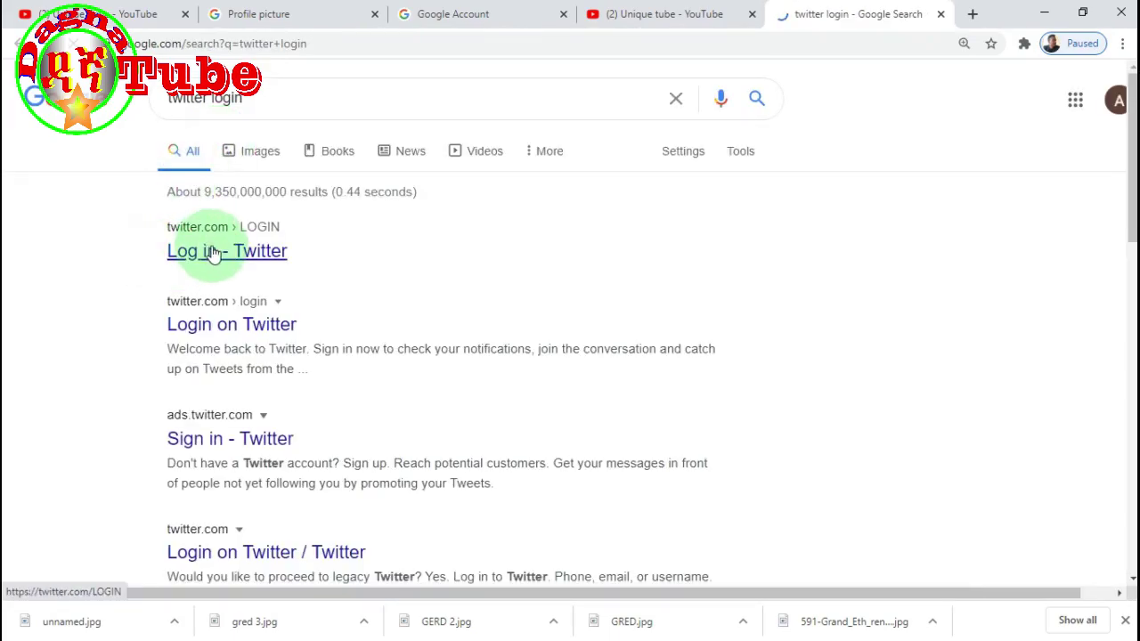
click(214, 253)
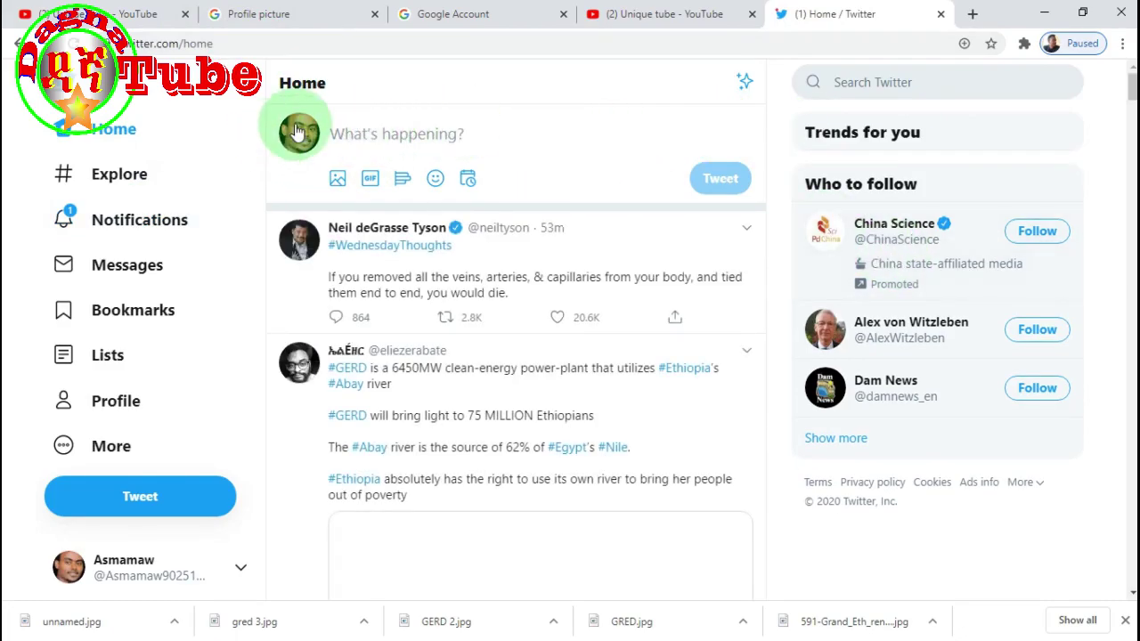
- Open the account's own Twitter profile, copy its web address, and return to the YouTube tab
click(299, 131)
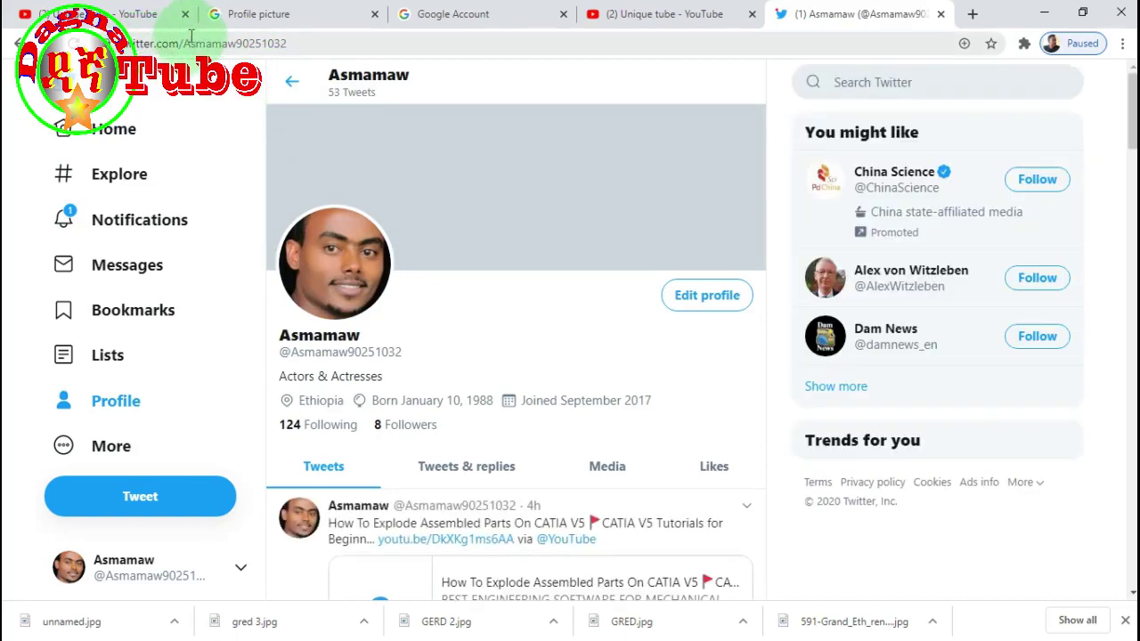
click(311, 48)
key(ctrl+c)
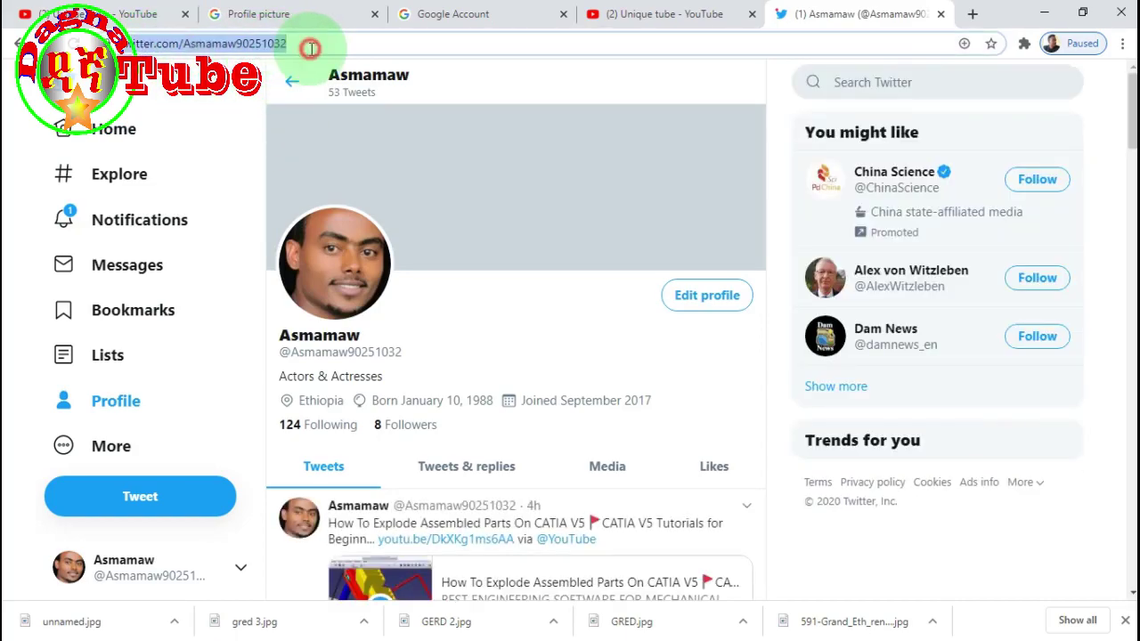
click(142, 14)
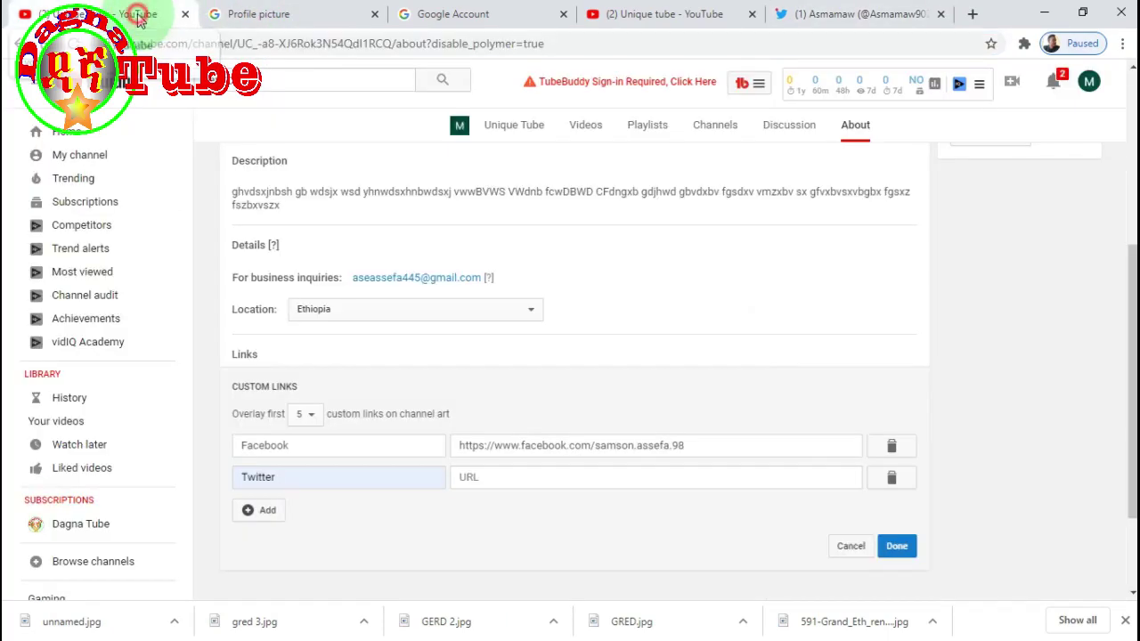
- Paste the Twitter profile address into the Twitter link and save the channel links
click(487, 478)
key(ctrl+v)
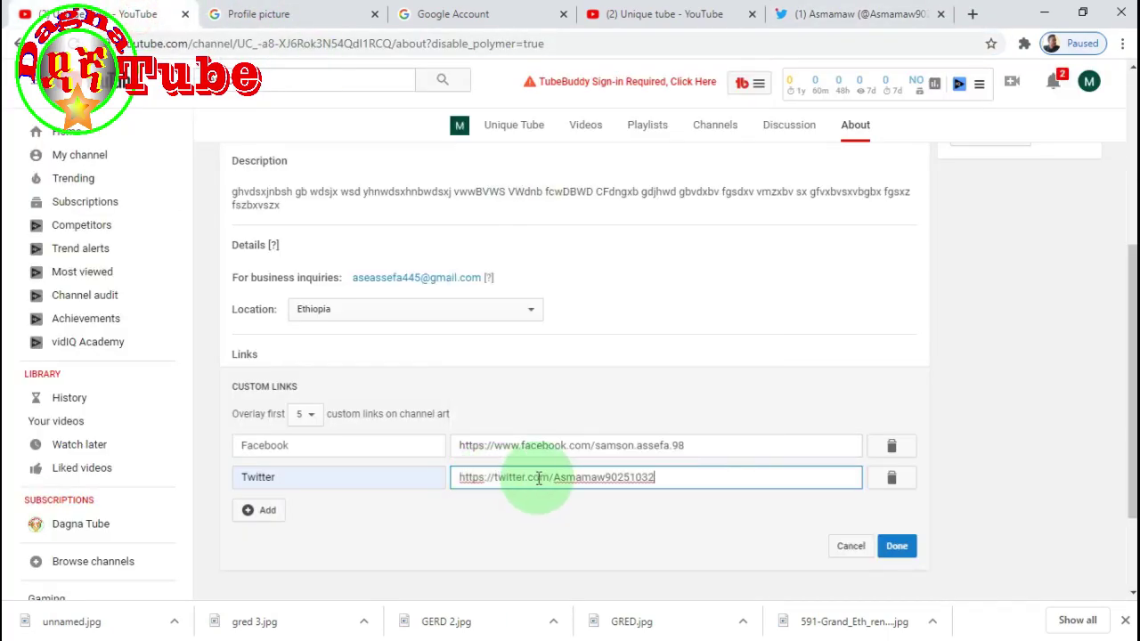
click(897, 547)
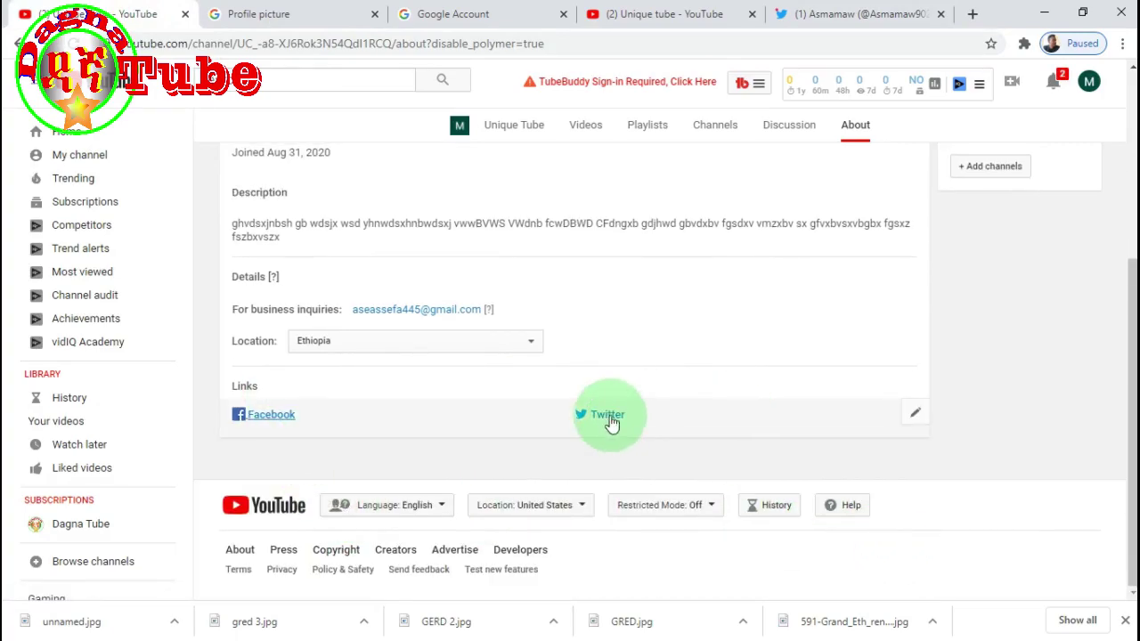
scroll(954, 203, up, 3)
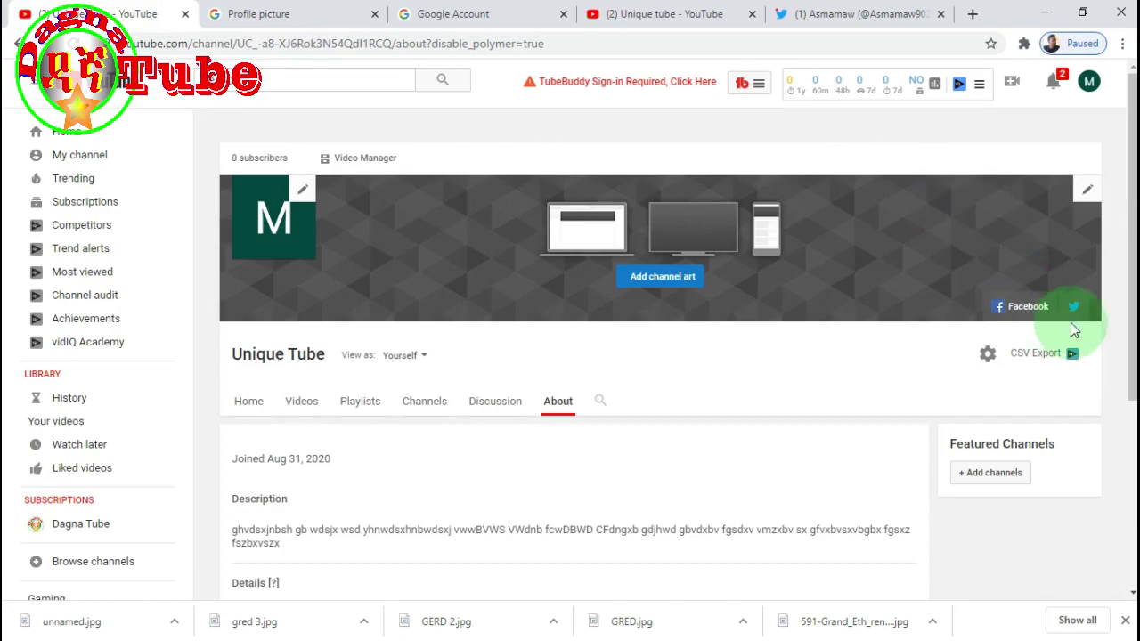
scroll(748, 383, down, 3)
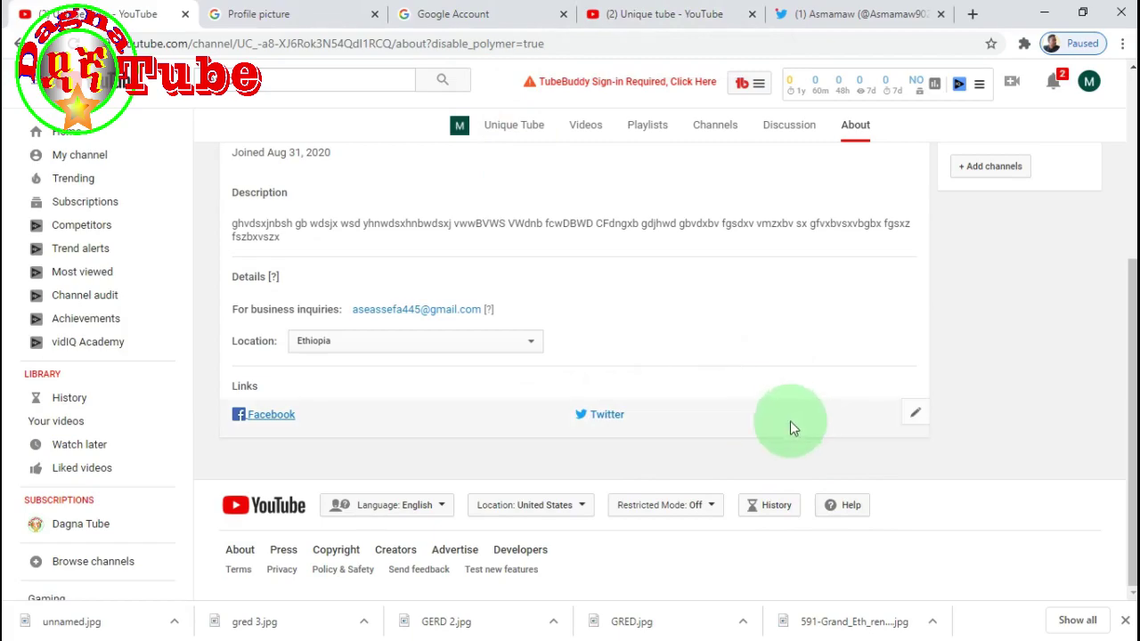
- Add a third custom link titled Instagram and select its URL field
click(920, 414)
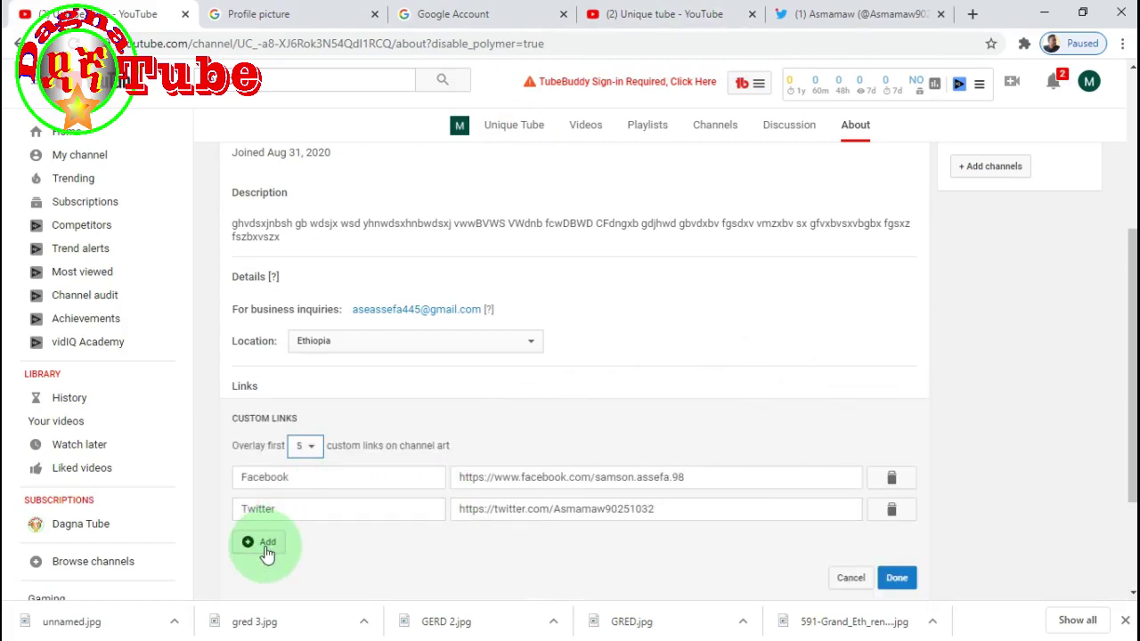
click(269, 543)
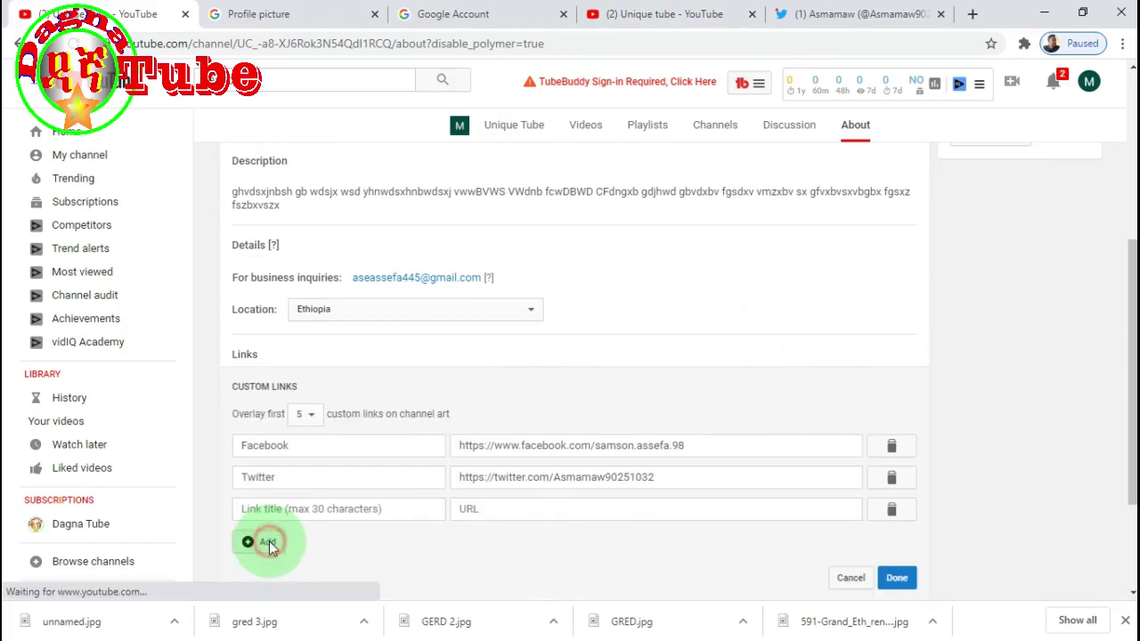
click(392, 510)
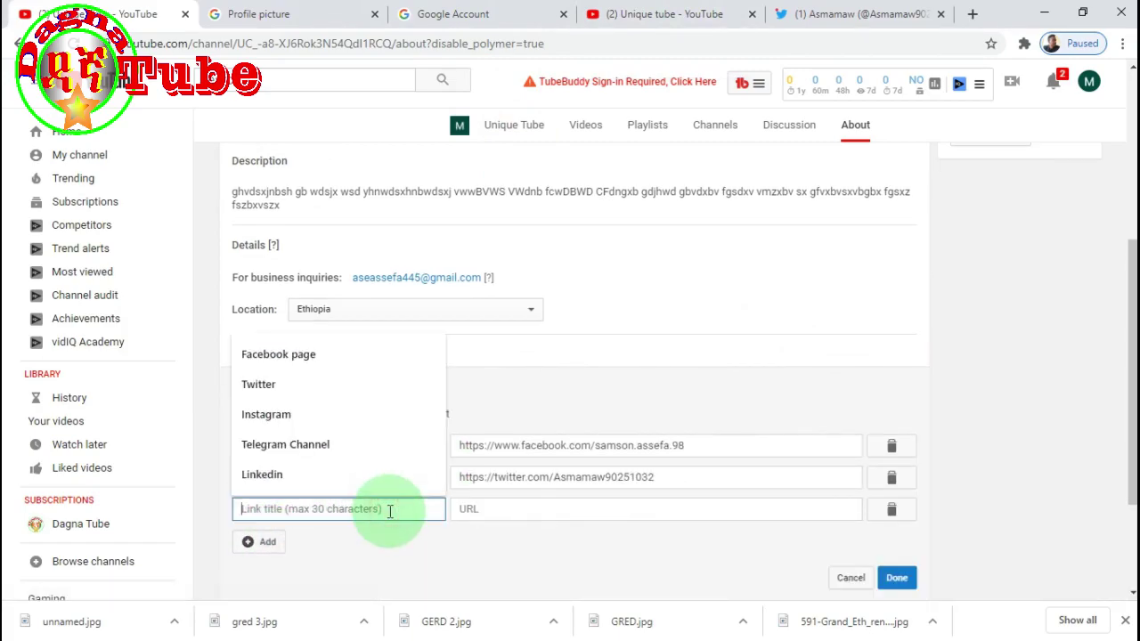
click(291, 422)
click(567, 517)
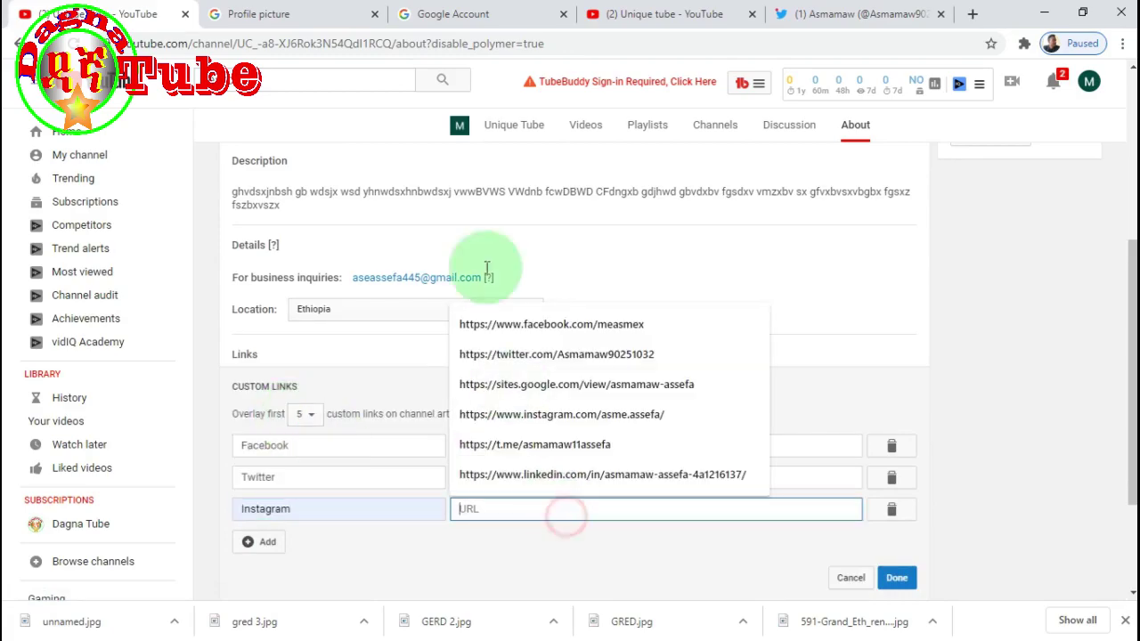
click(294, 17)
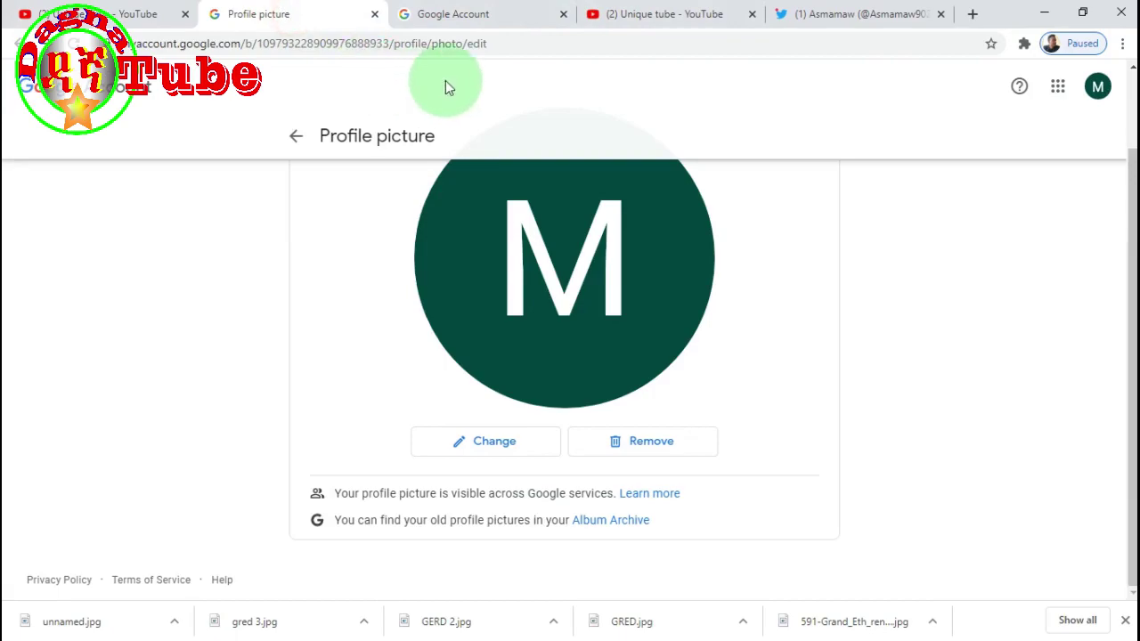
- Load google.com in the Twitter profile tab
click(553, 44)
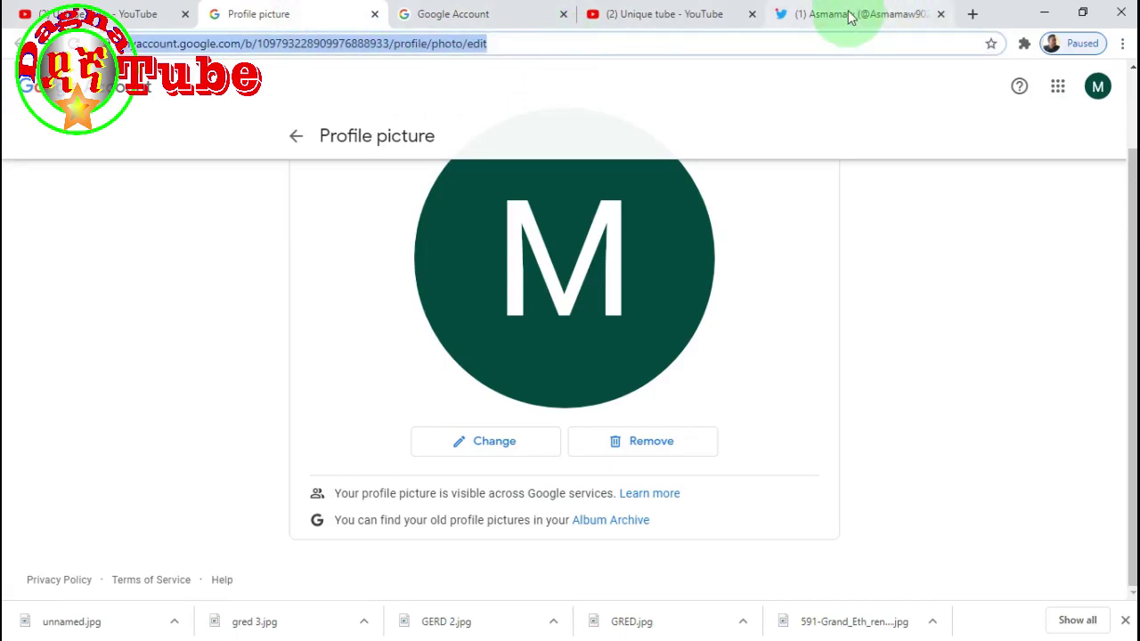
click(851, 17)
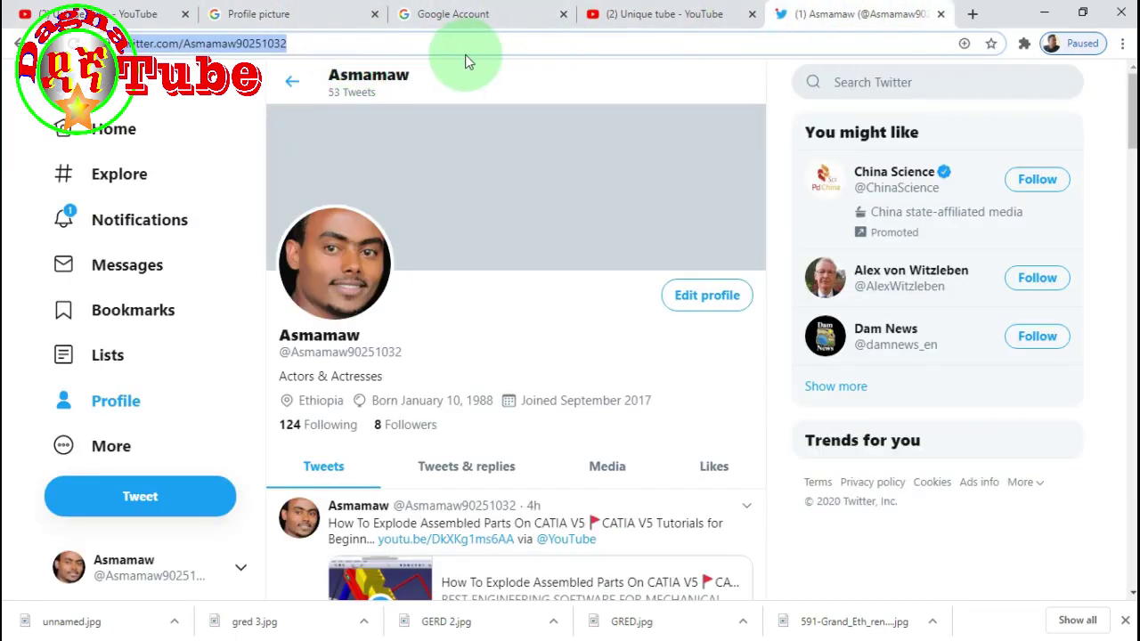
text(google.com)
key(Return)
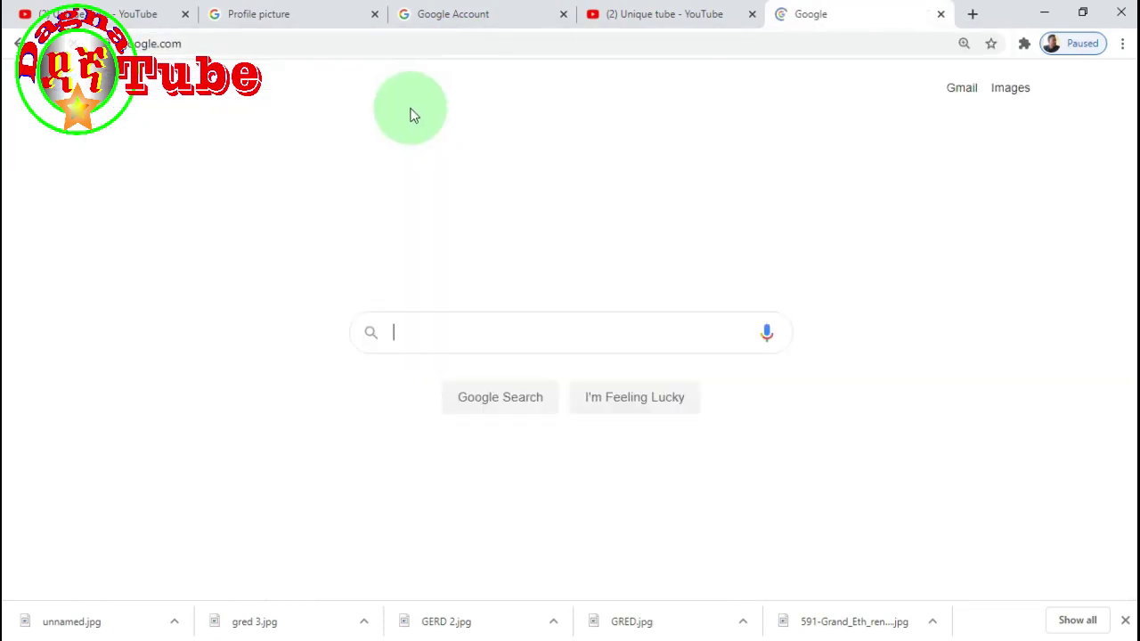
- Search for 'instagram login' and open the 'Login • Instagram' result
click(403, 326)
text(iv)
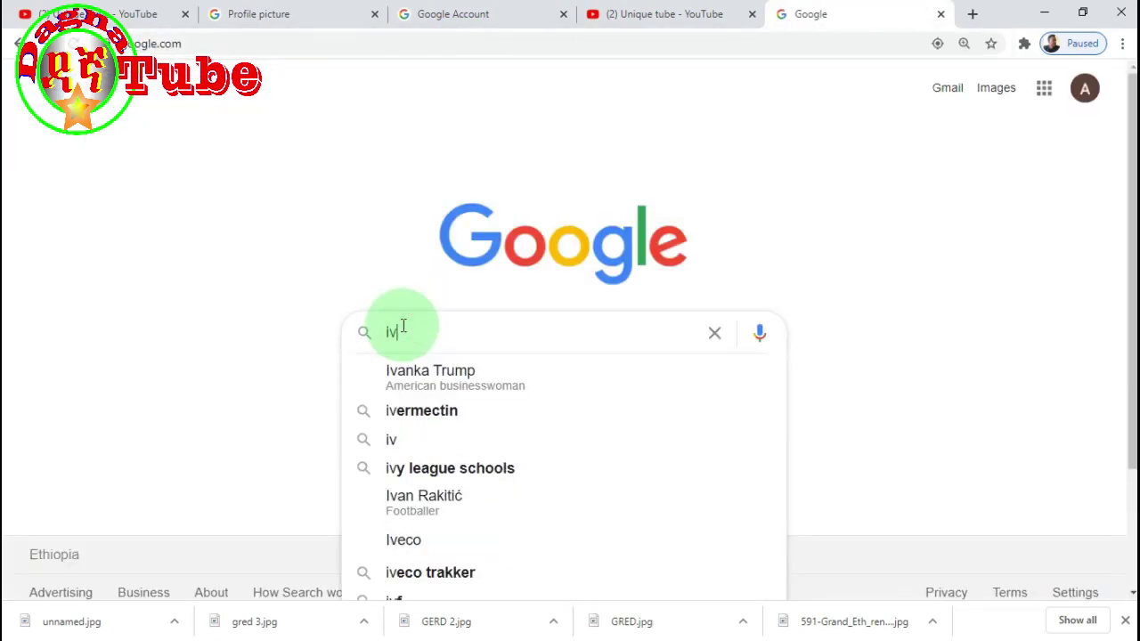
key(BackSpace)
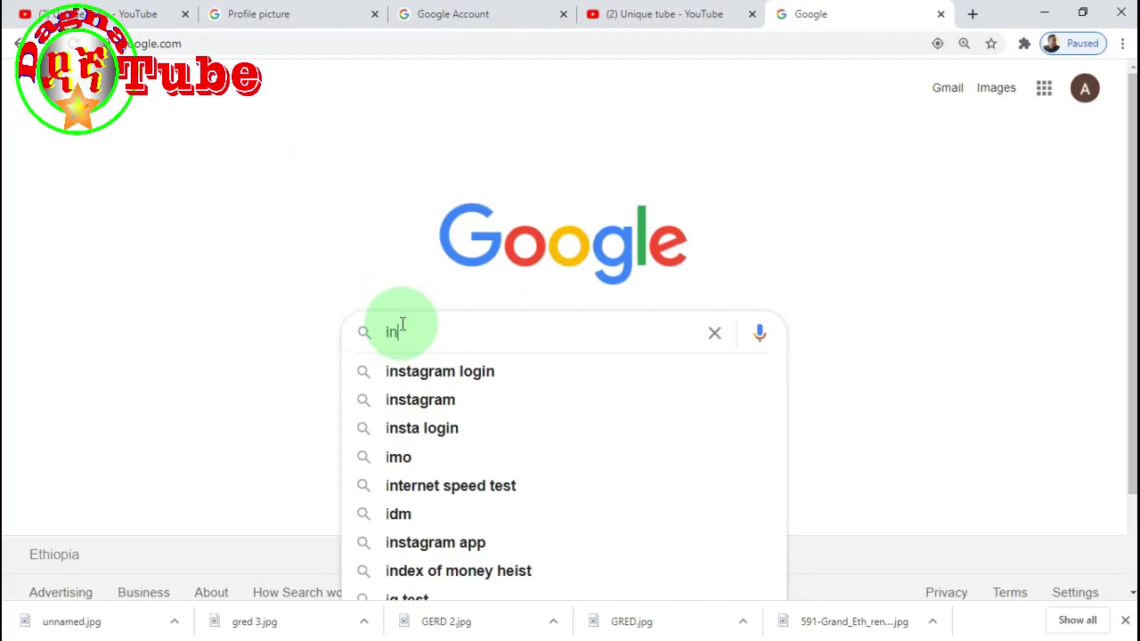
click(461, 370)
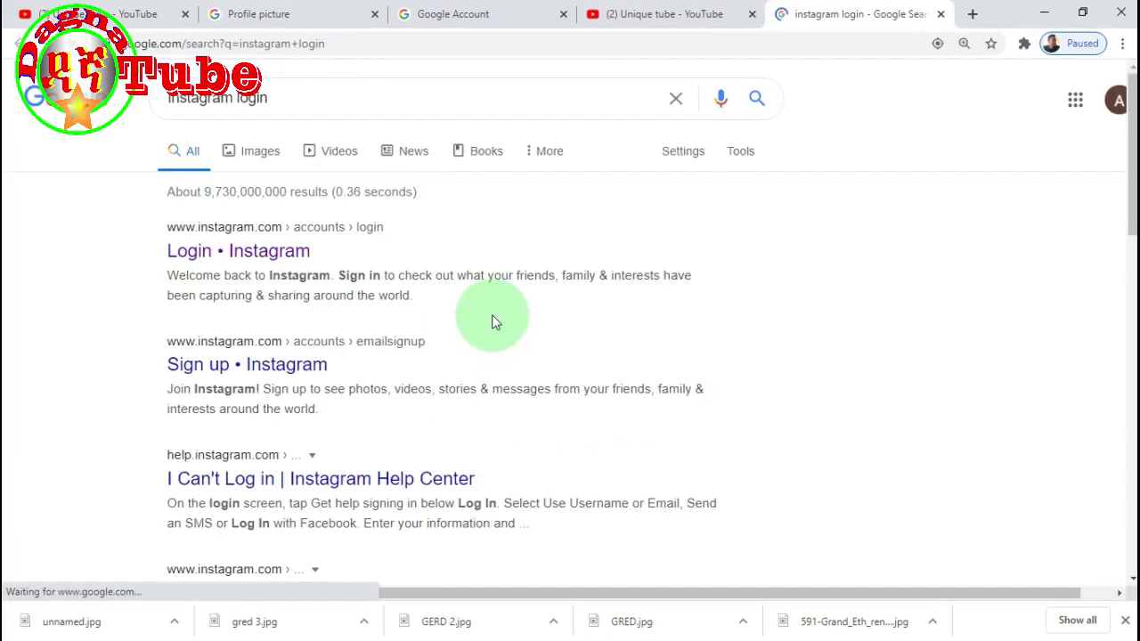
click(271, 253)
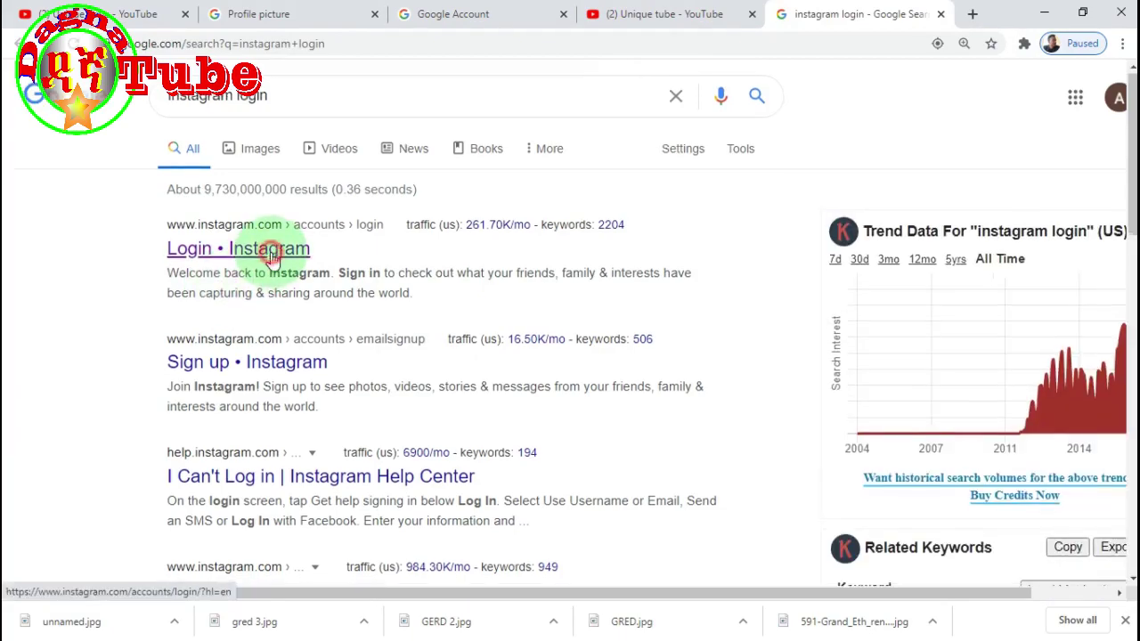
scroll(273, 257, down, 1)
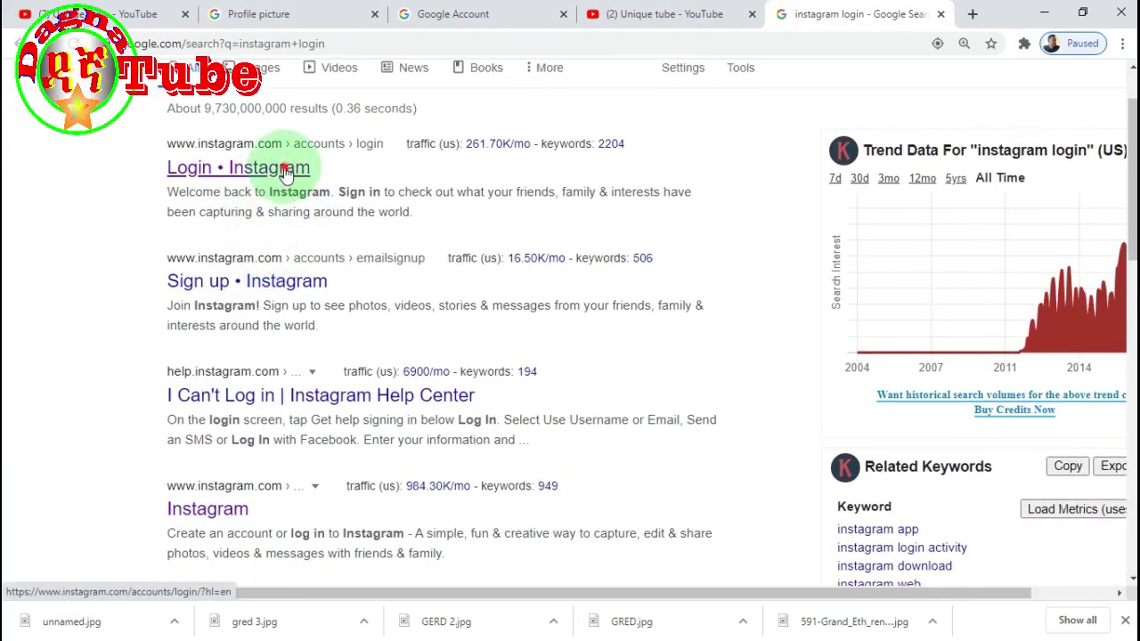